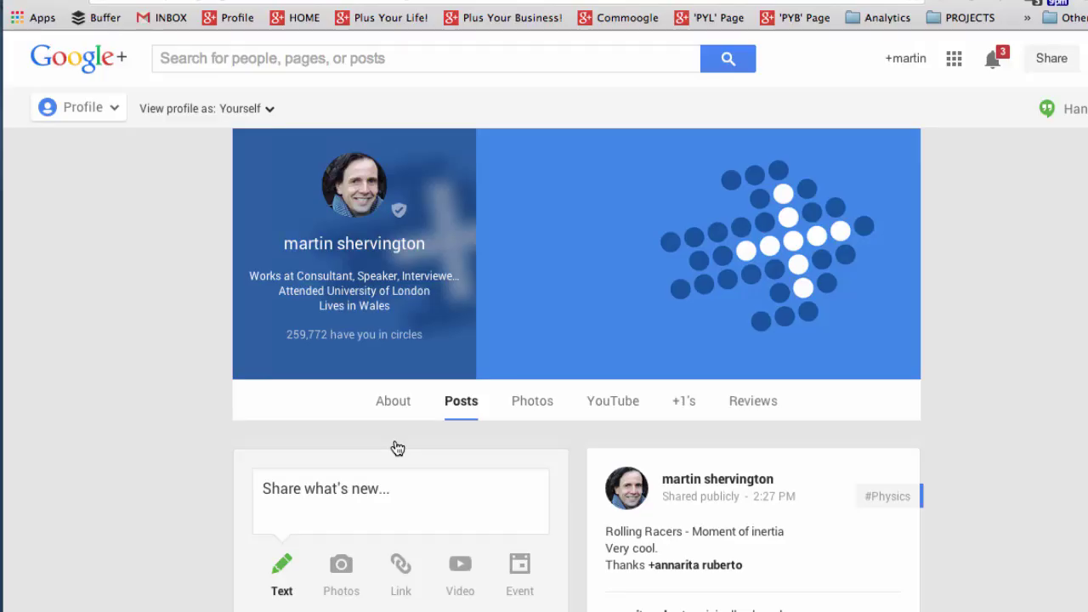
Go to the account's Google+ pages and start creating a new page
mouse_move(80, 108)
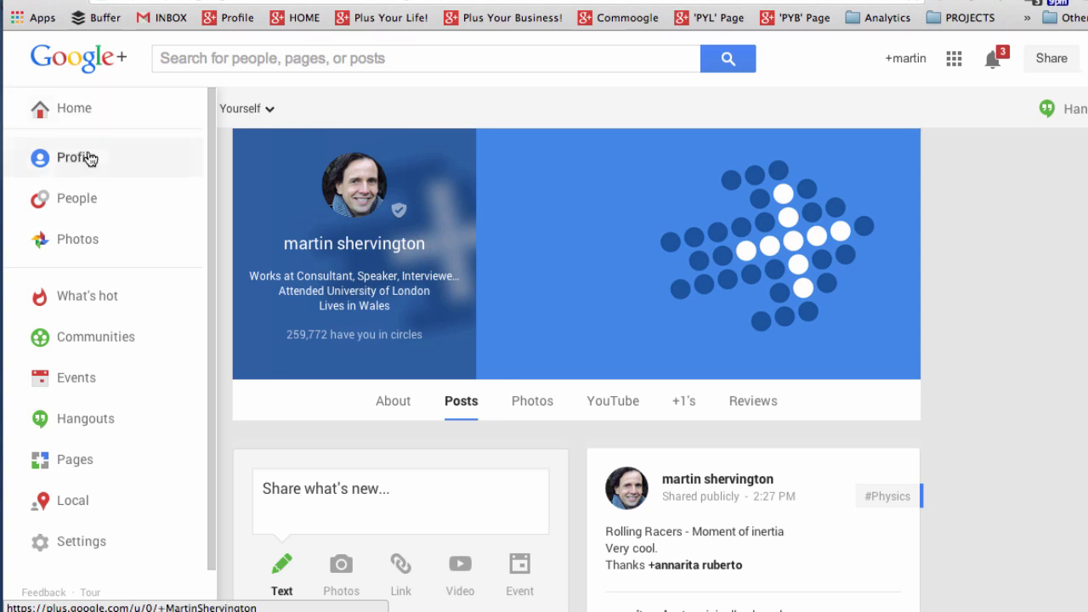
click(74, 464)
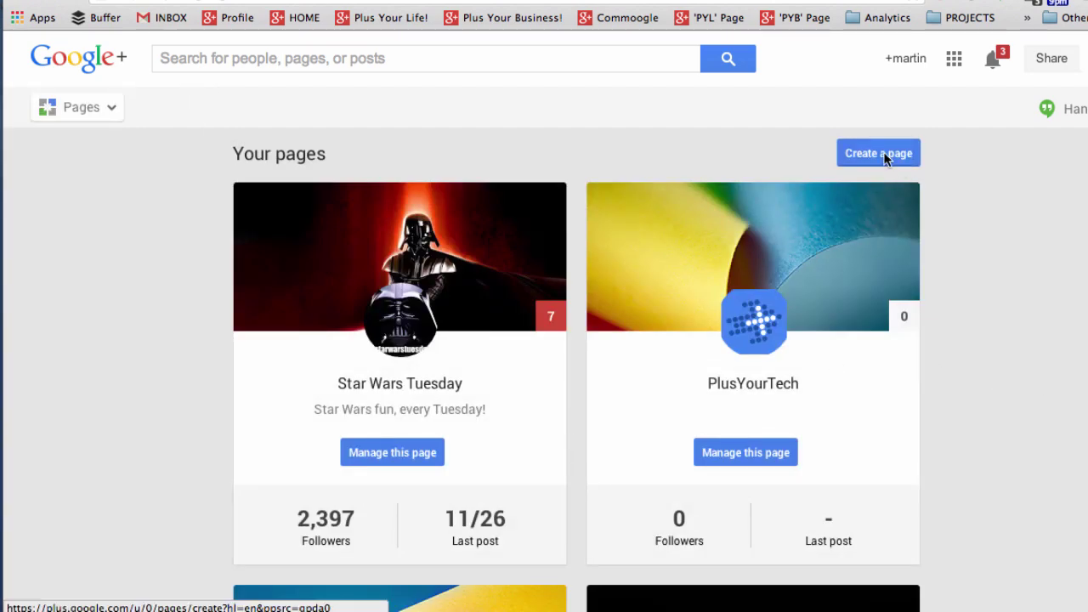
click(883, 154)
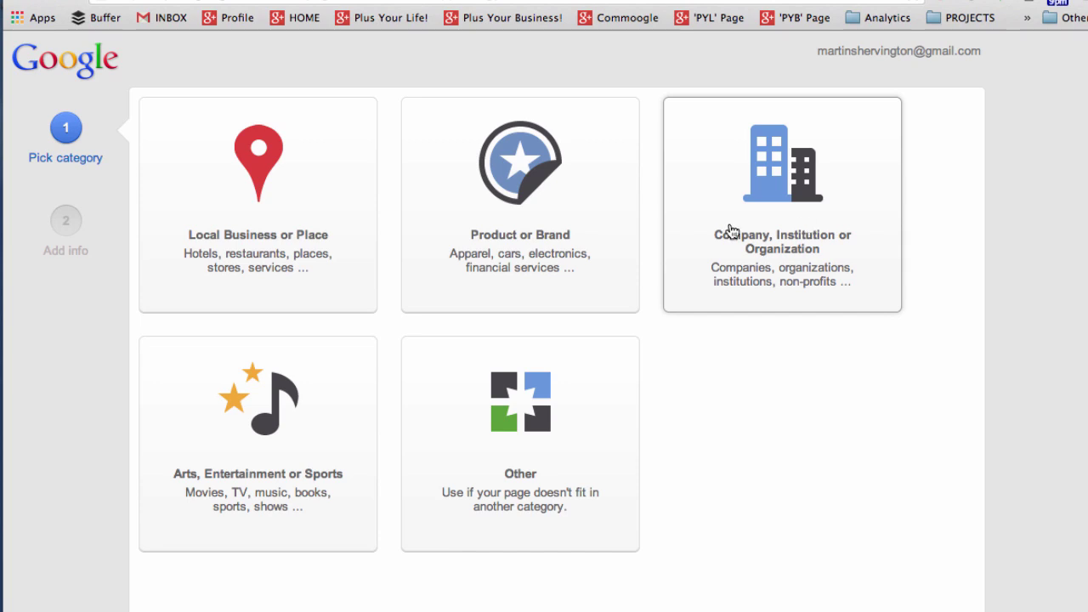
Choose Product or Brand as the page type with the Arts and Entertainment category and continue to the page details
click(577, 259)
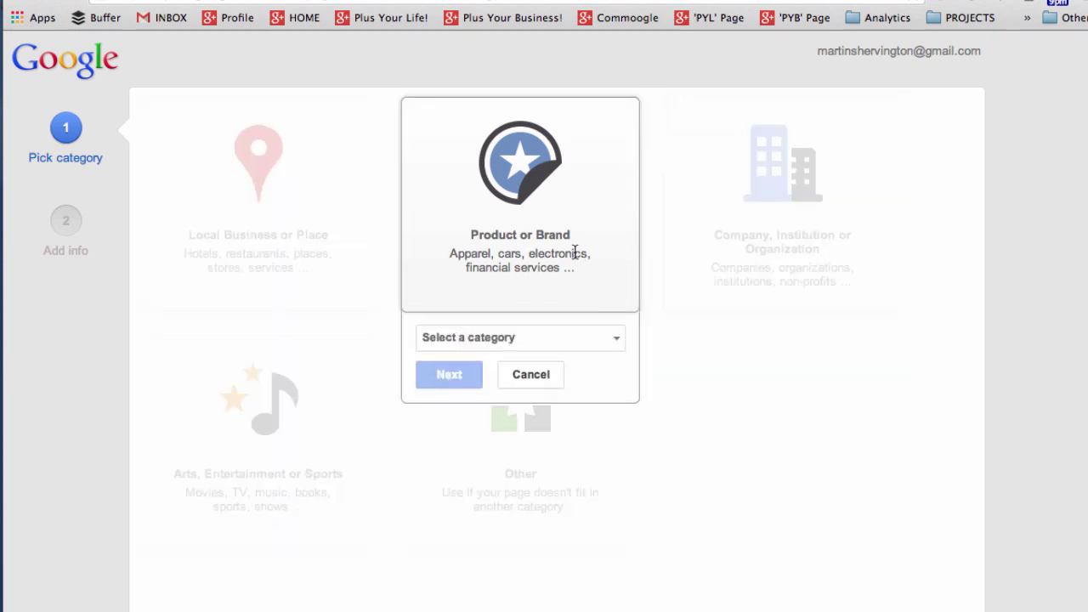
click(613, 339)
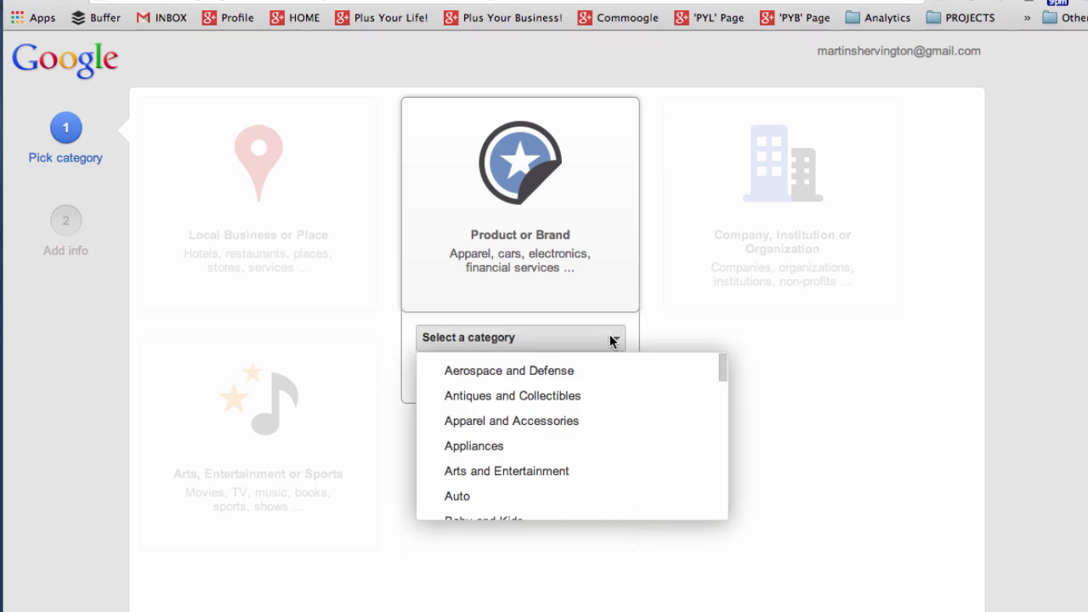
click(561, 470)
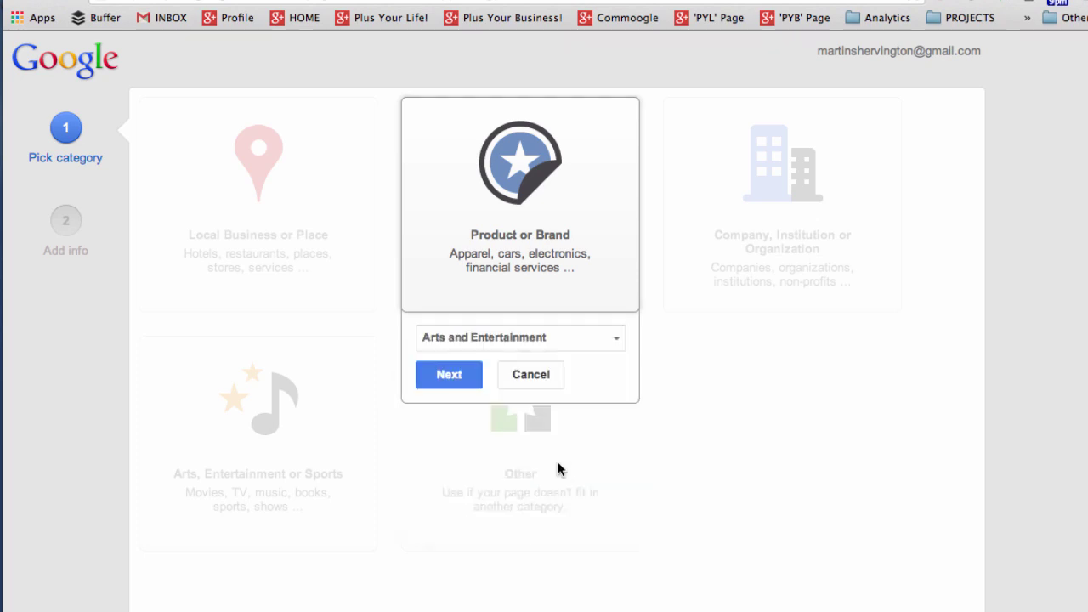
click(450, 376)
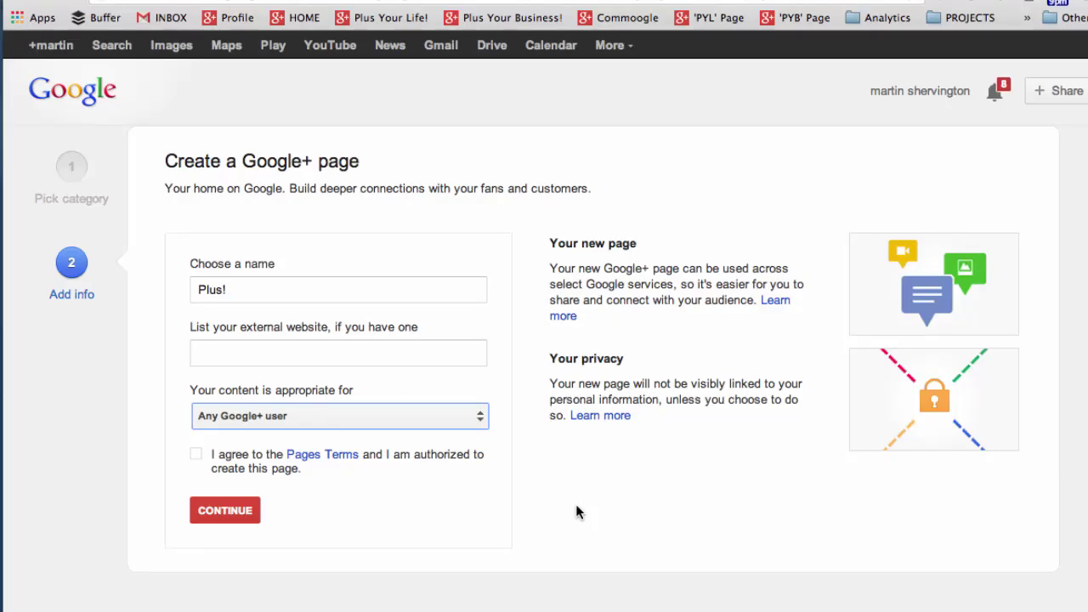
Create the page with the name Plus!, no external website and content for any Google+ user, agreeing to the Pages Terms
click(319, 287)
click(263, 357)
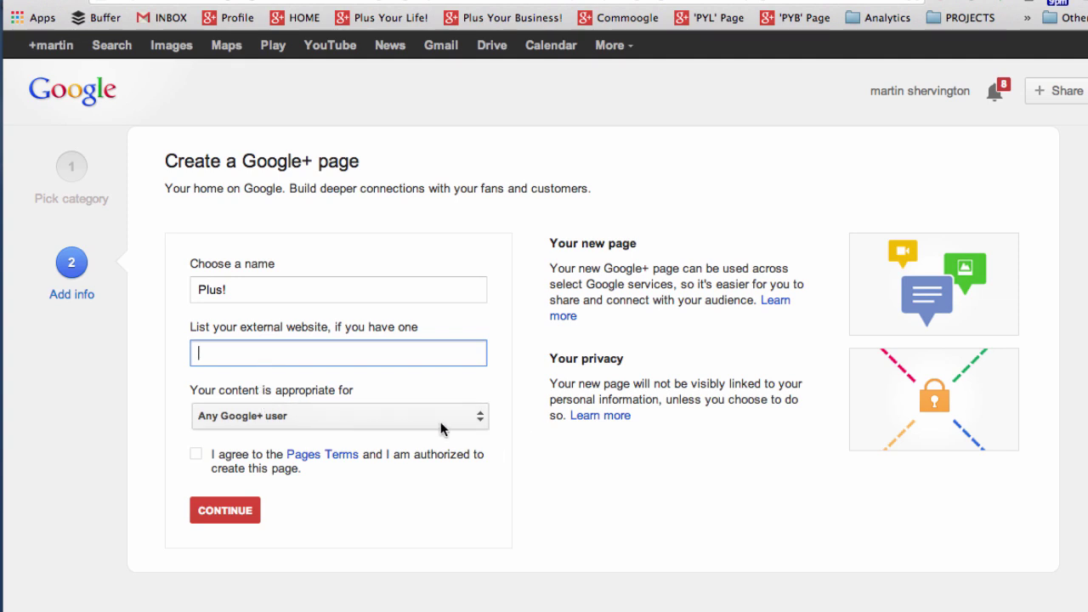
click(481, 421)
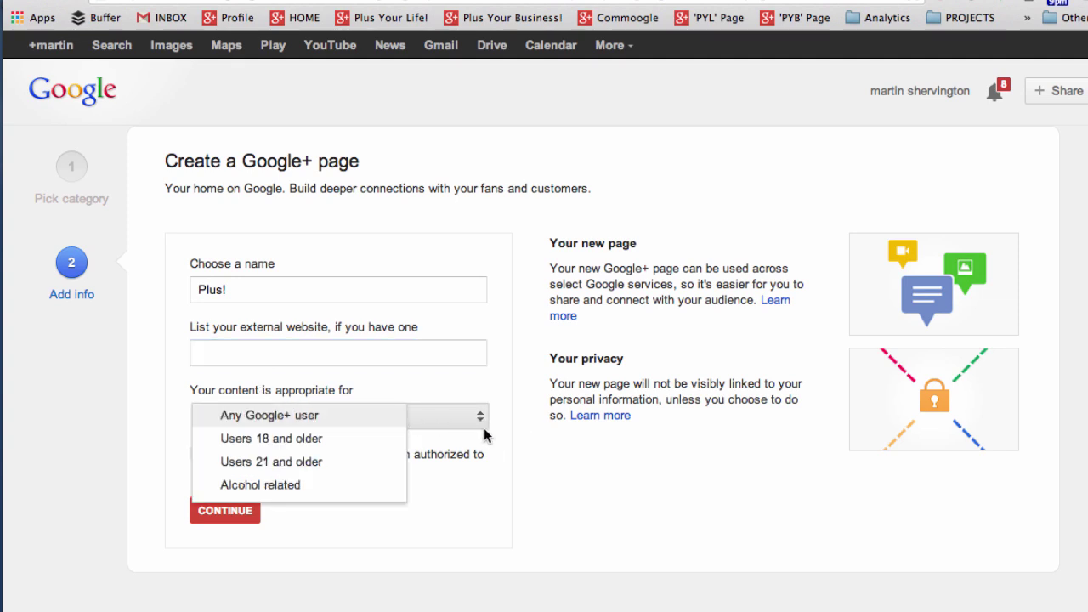
click(505, 440)
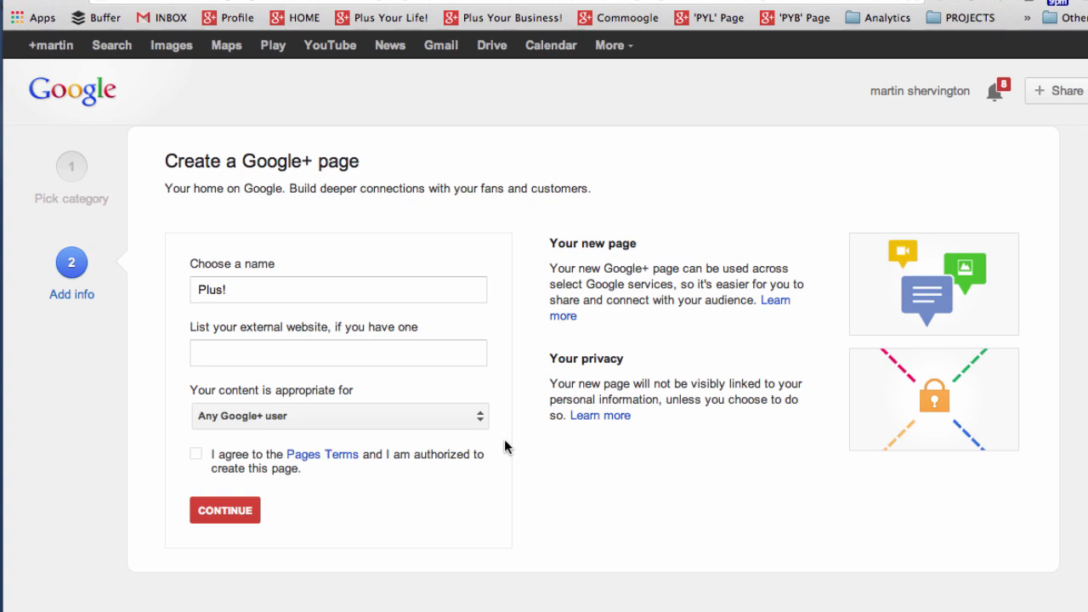
click(196, 458)
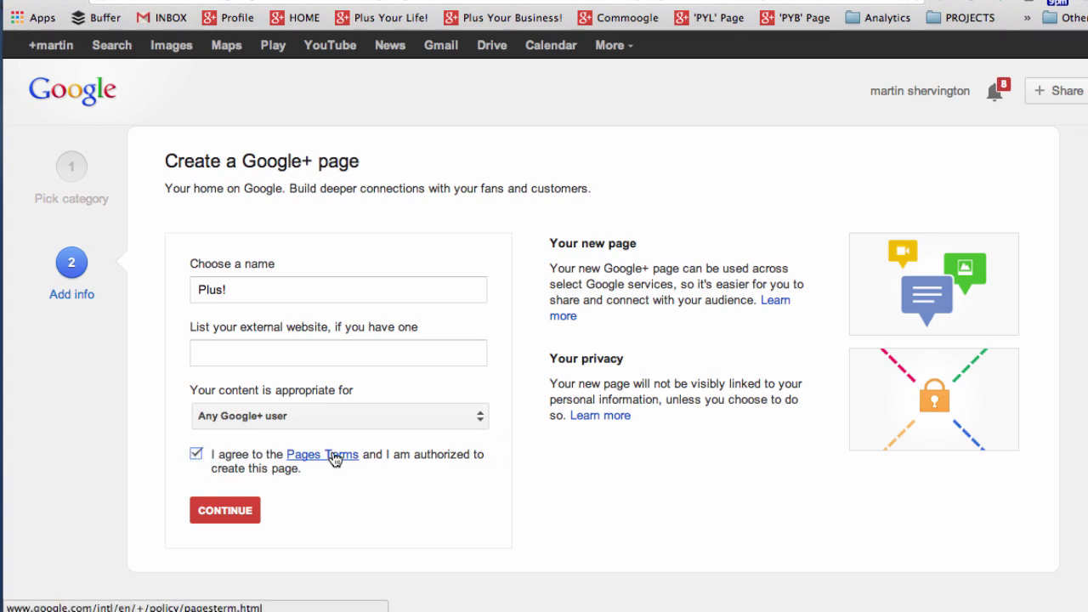
click(222, 520)
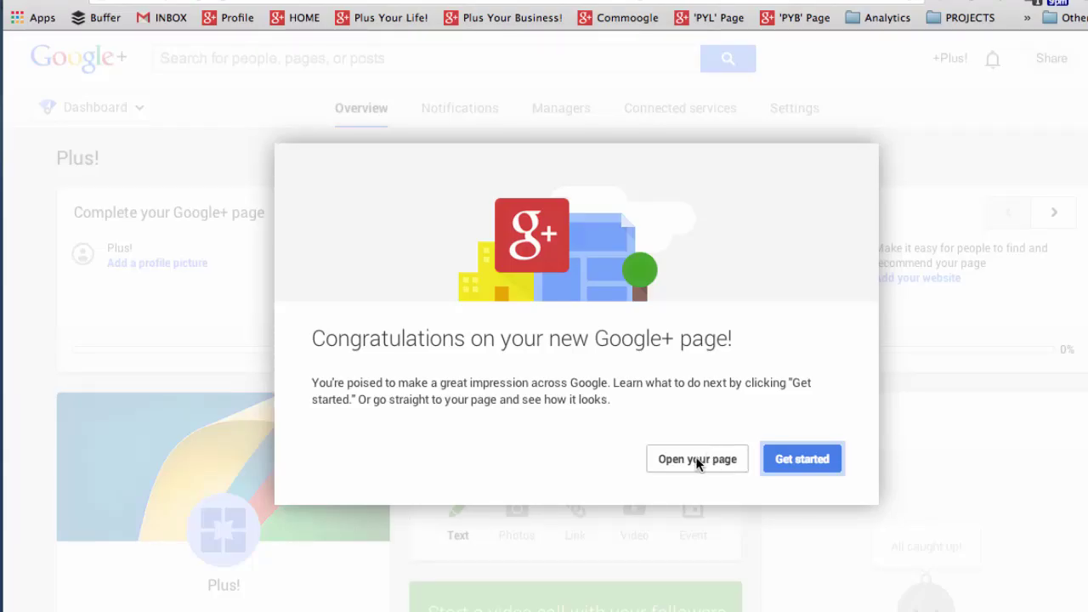
Open the new page without the quick tips and upload Cropped PYB logo.png from the desktop for its profile photo
click(697, 460)
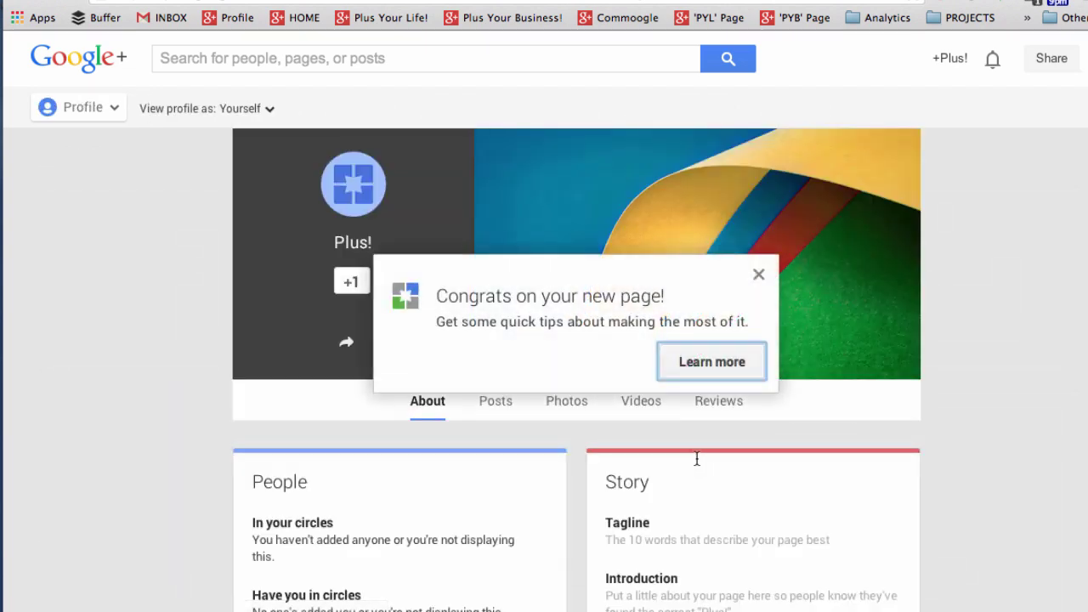
click(759, 278)
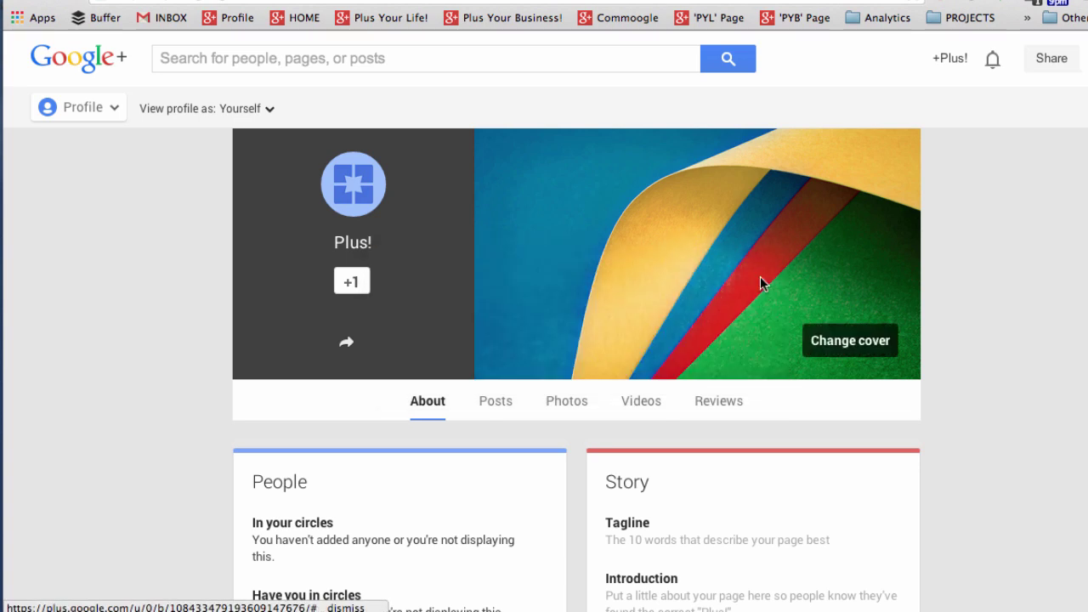
click(353, 188)
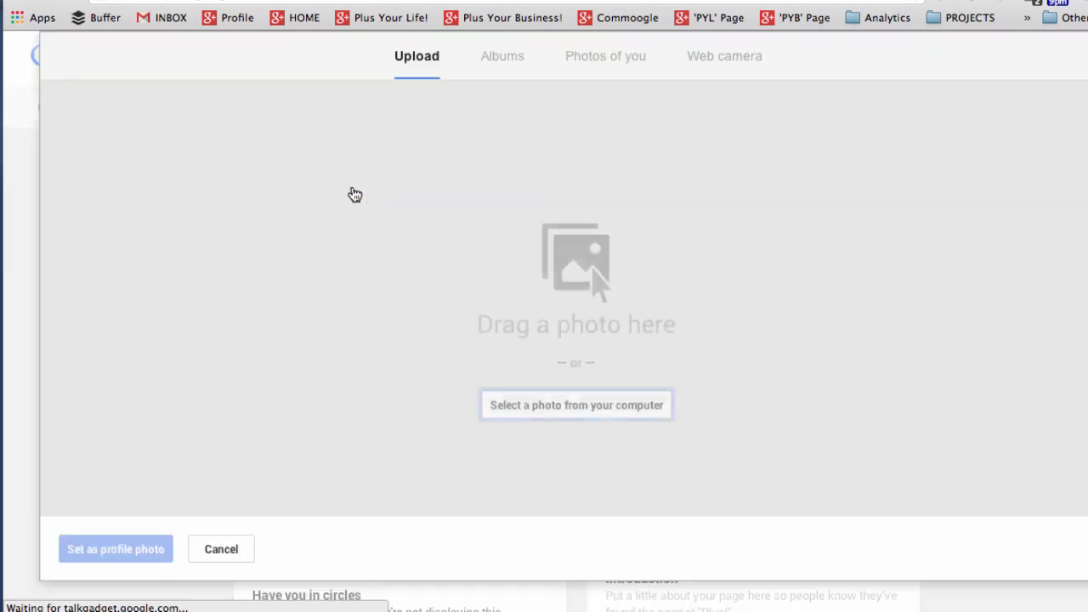
drag(1085, 287, 674, 286)
drag(736, 327, 225, 298)
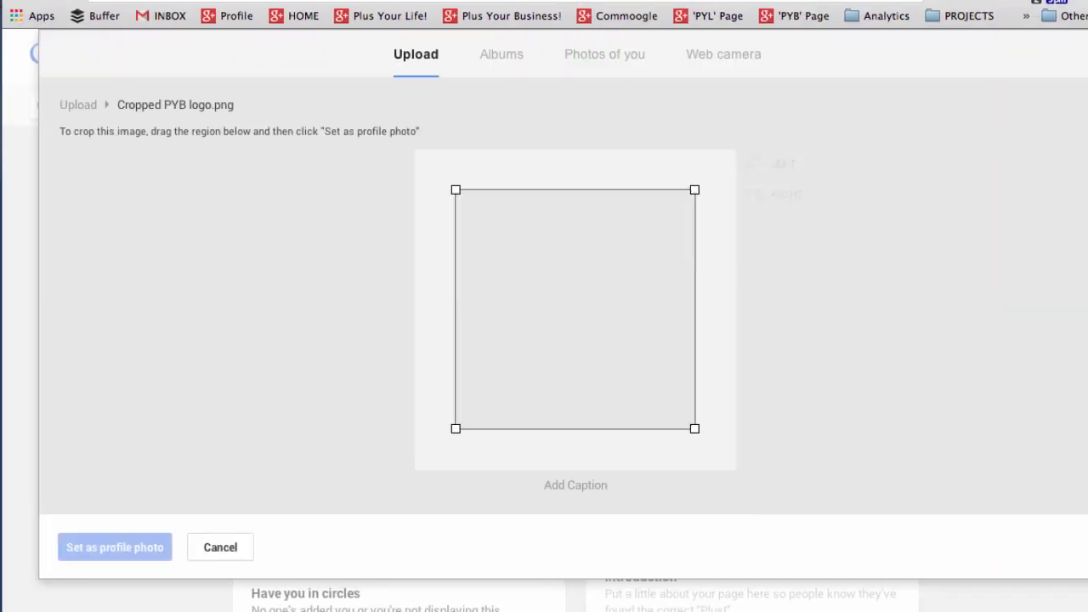
Enlarge the crop area to cover the whole dot logo and set it as the profile photo without sharing a post
mouse_move(552, 252)
mouse_down()
mouse_move(498, 218)
mouse_move(573, 265)
mouse_move(557, 260)
mouse_up()
drag(457, 197, 443, 182)
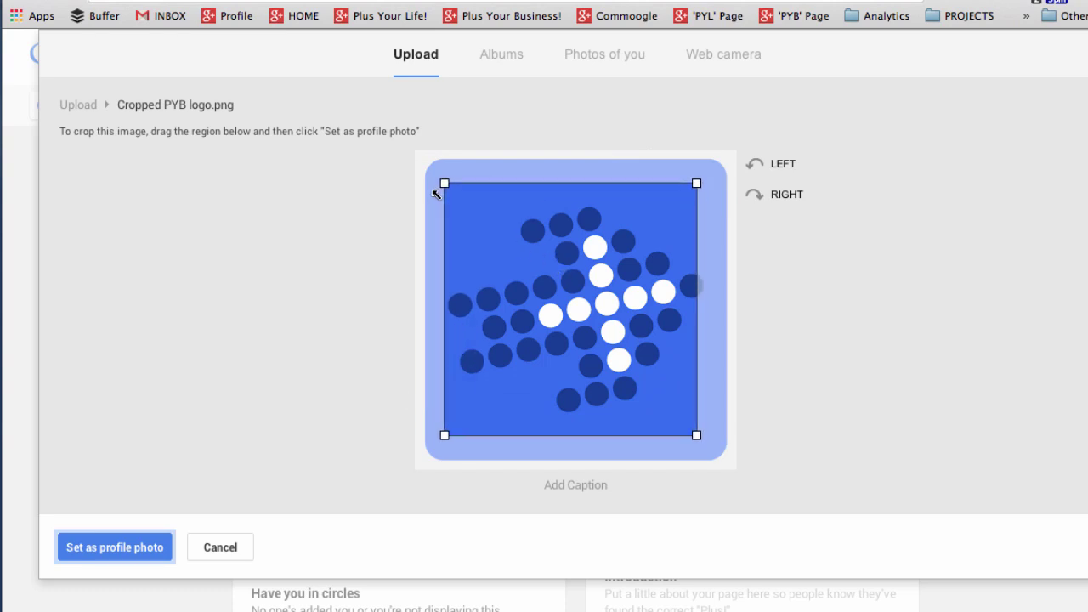
drag(697, 435, 688, 415)
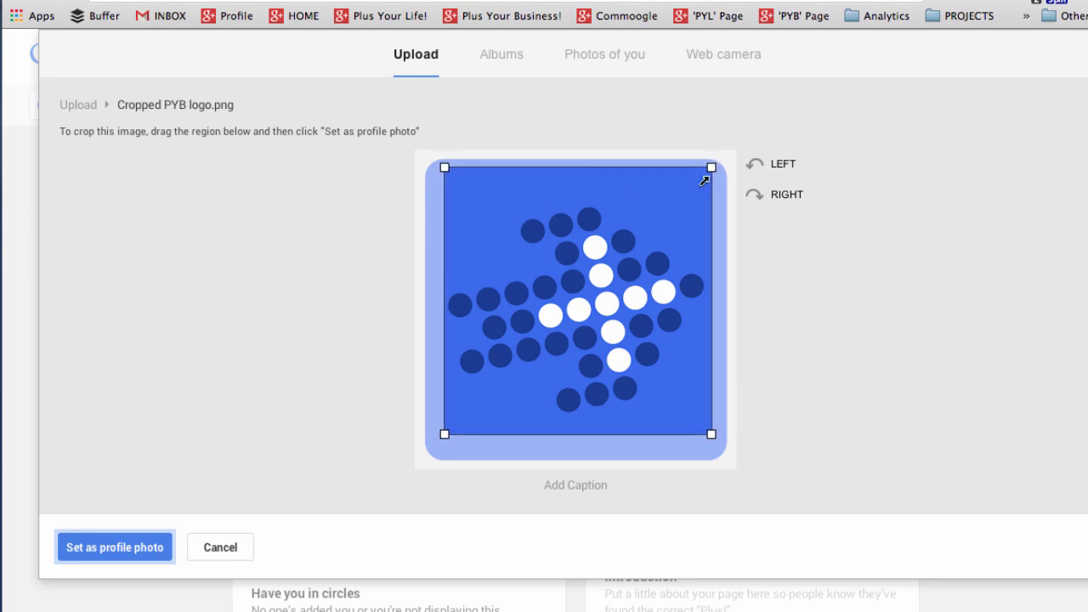
click(115, 551)
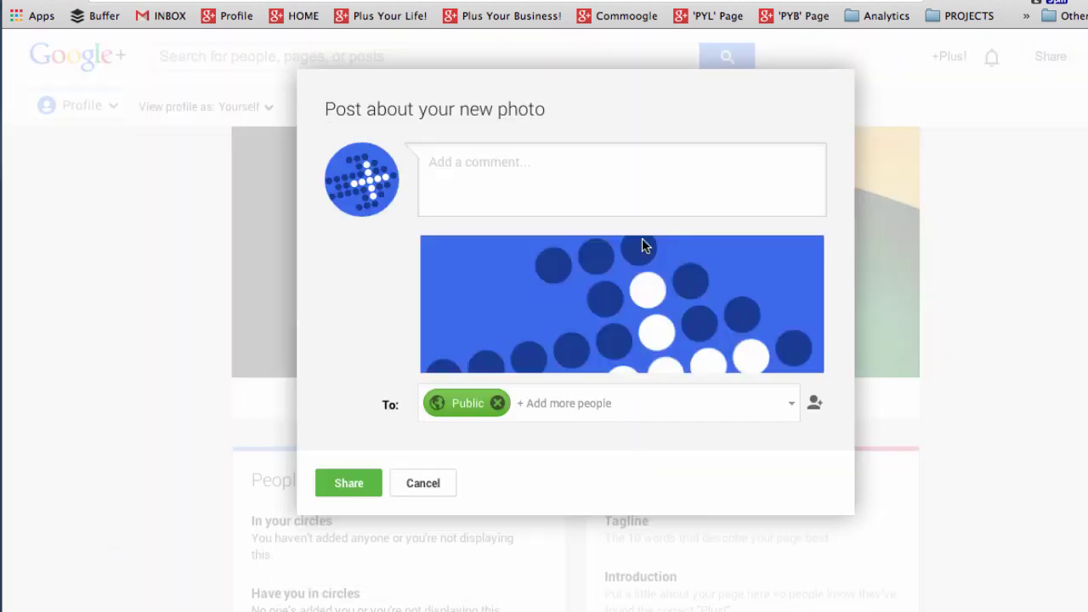
click(415, 483)
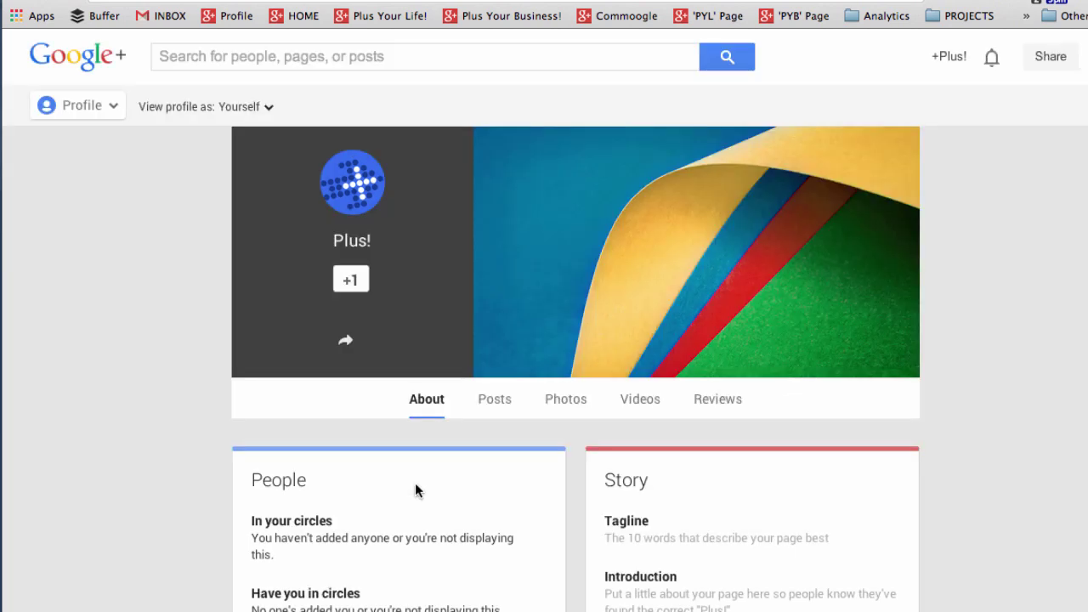
Replace the page's cover with Cover photo test.png uploaded from the desktop, using the full image
mouse_move(645, 349)
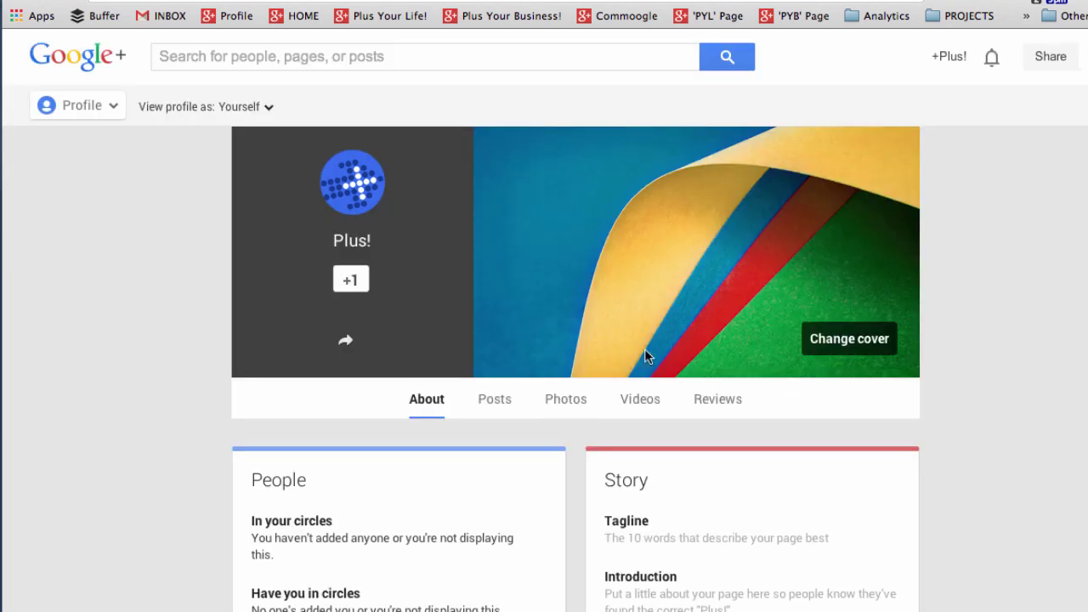
click(849, 340)
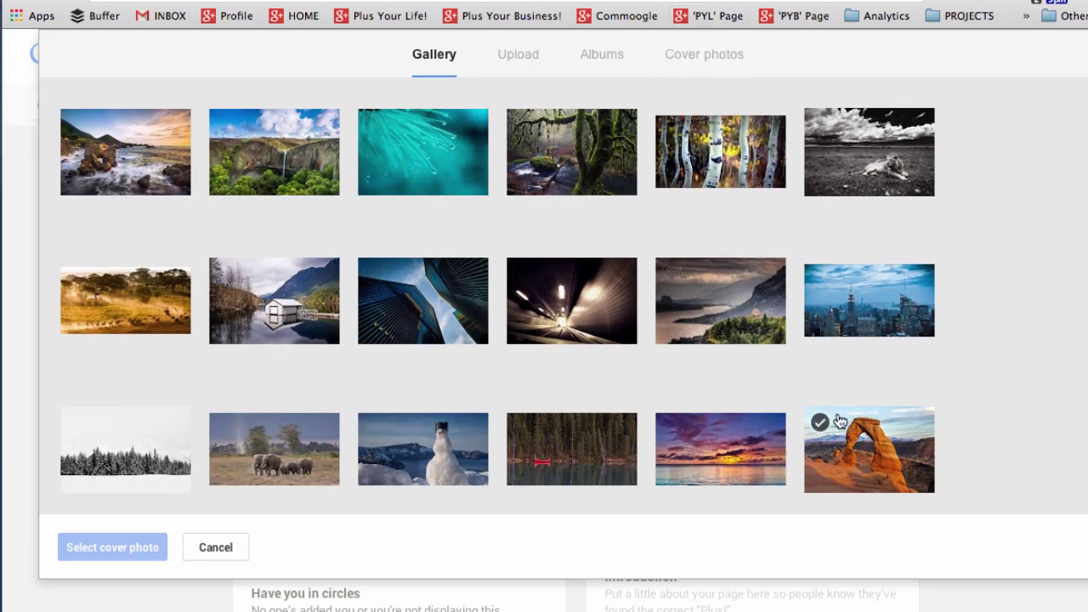
scroll(837, 413, down, 5)
scroll(838, 412, up, 5)
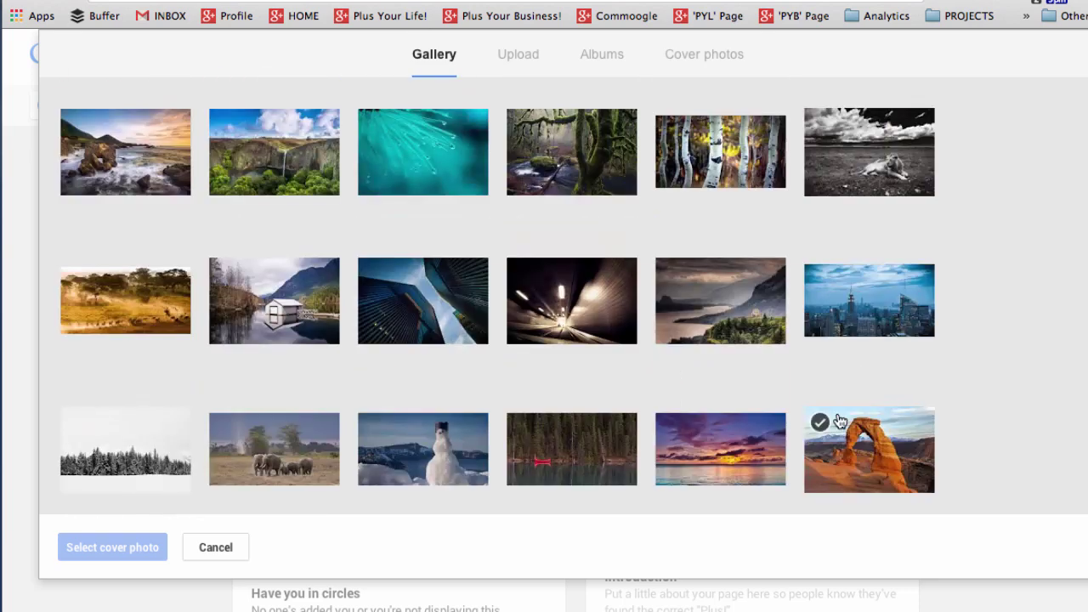
click(526, 60)
key(F11)
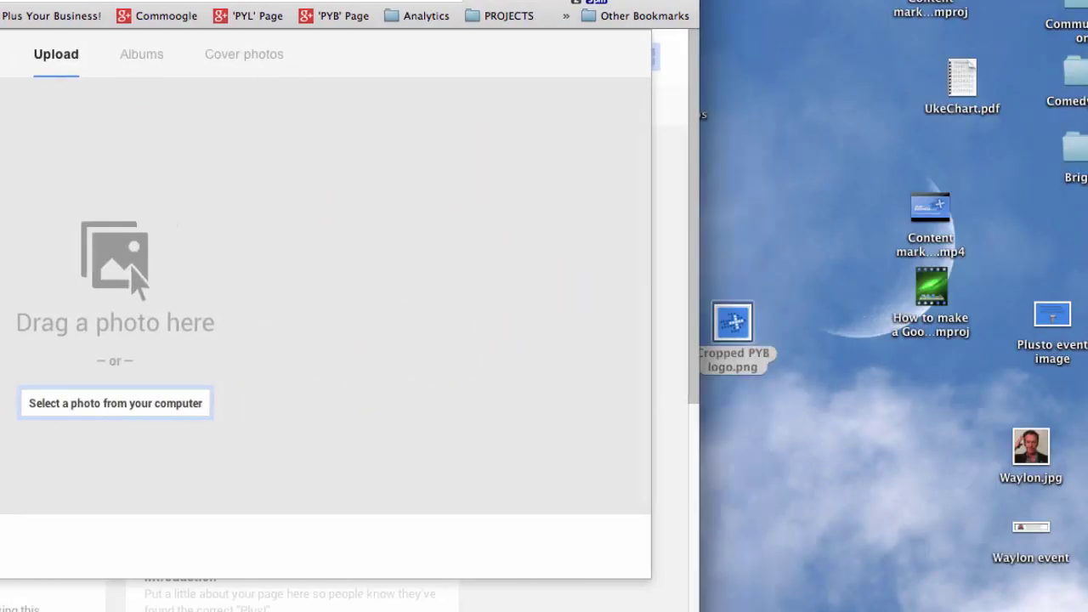
drag(654, 323, 292, 303)
key(F11)
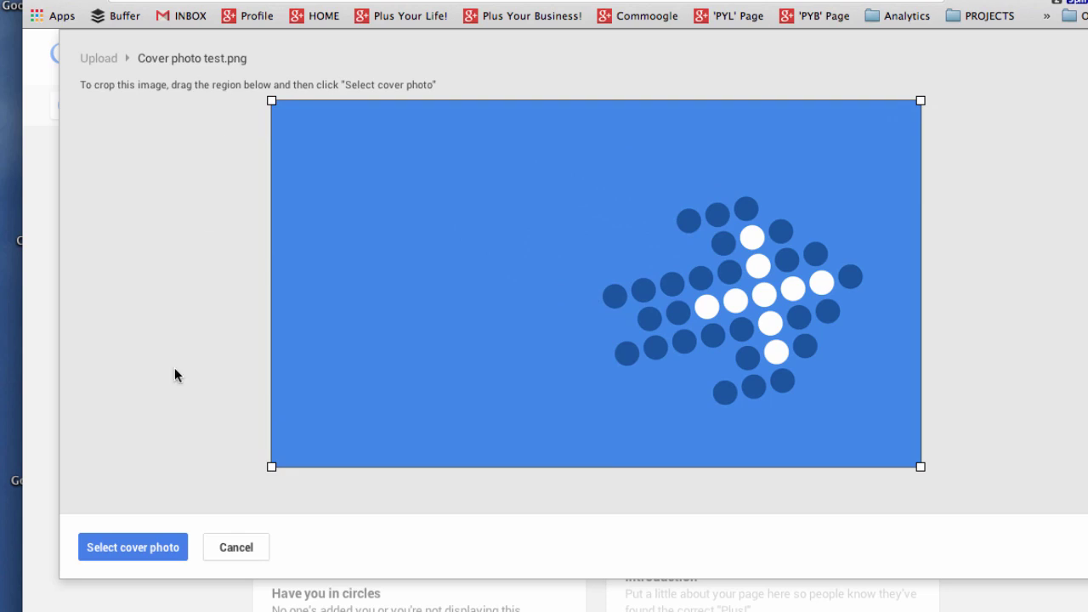
click(137, 548)
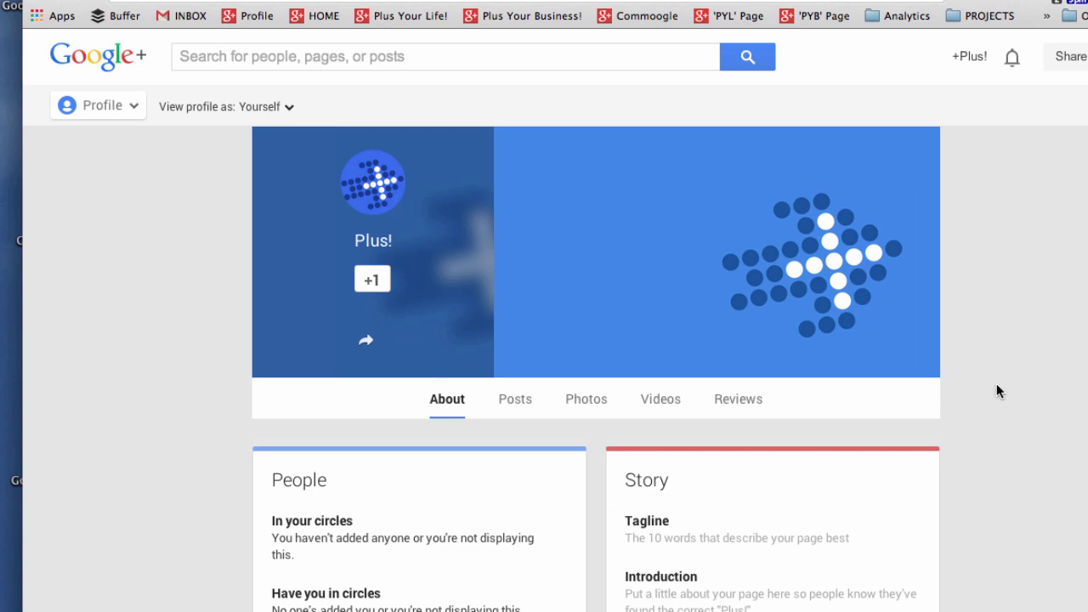
Examine the People section's options for showing circles and followers on the page, leaving without saving
scroll(999, 391, down, 3)
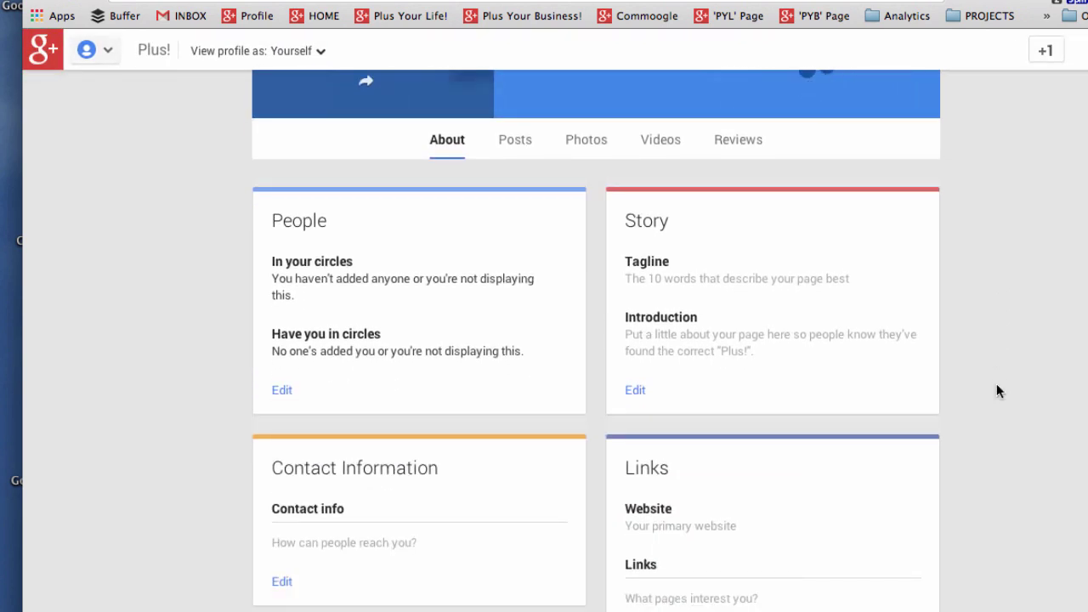
scroll(1025, 213, down, 1)
scroll(1025, 214, down, 2)
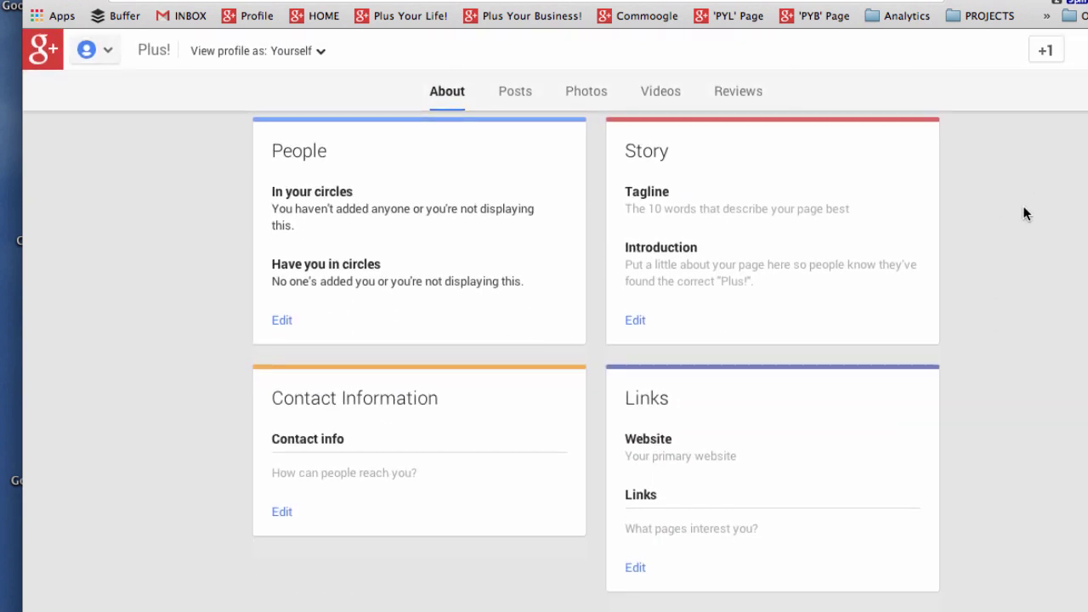
click(281, 323)
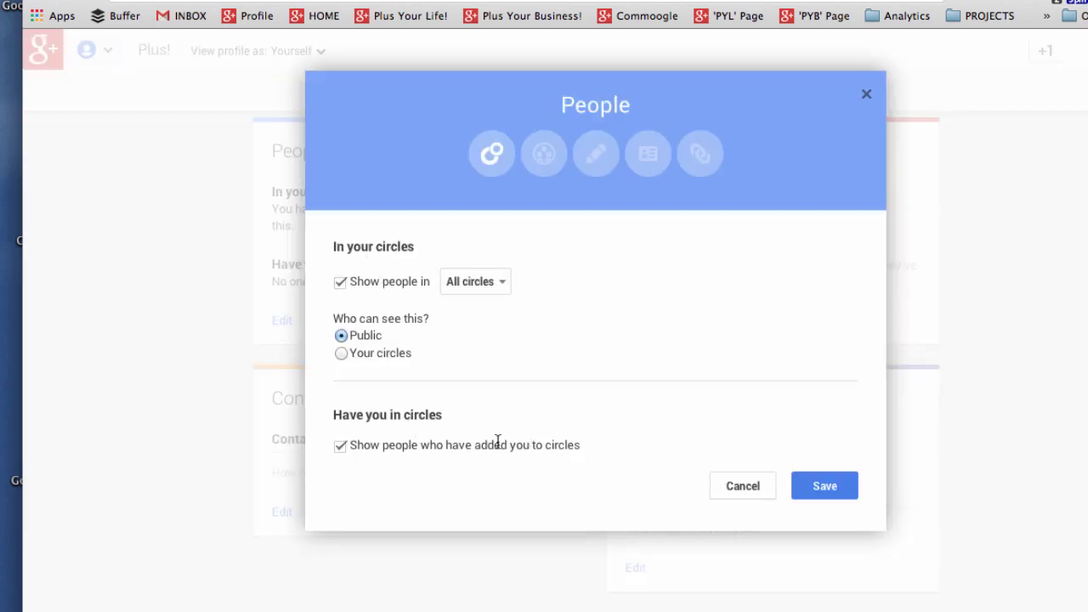
click(341, 283)
click(340, 282)
click(500, 284)
click(503, 285)
click(340, 448)
click(727, 488)
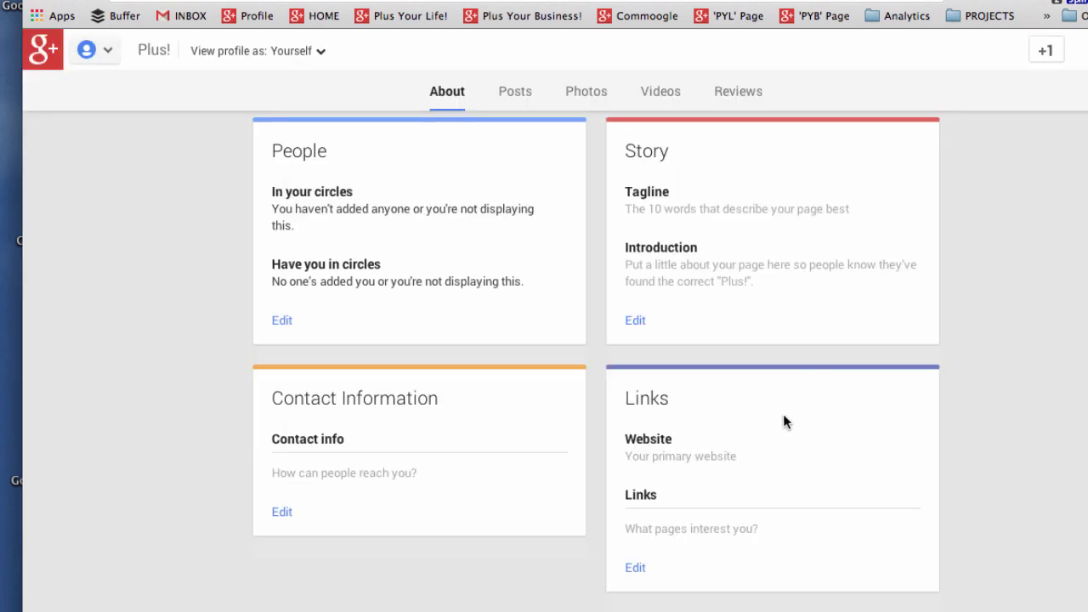
Examine the Story section's tagline and introduction fields, leaving their content as it is
scroll(861, 348, up, 1)
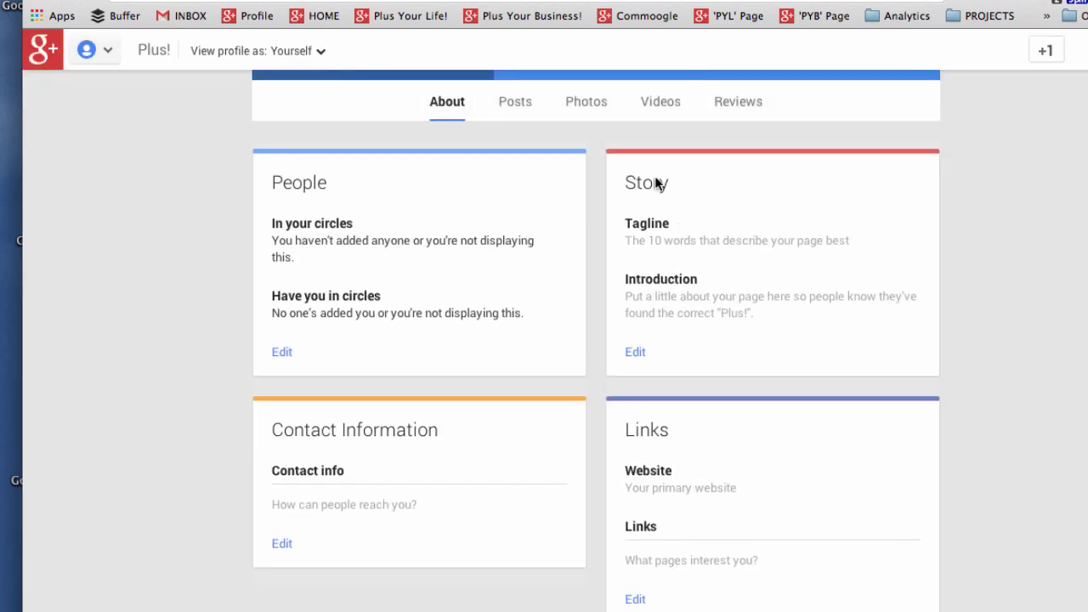
click(636, 352)
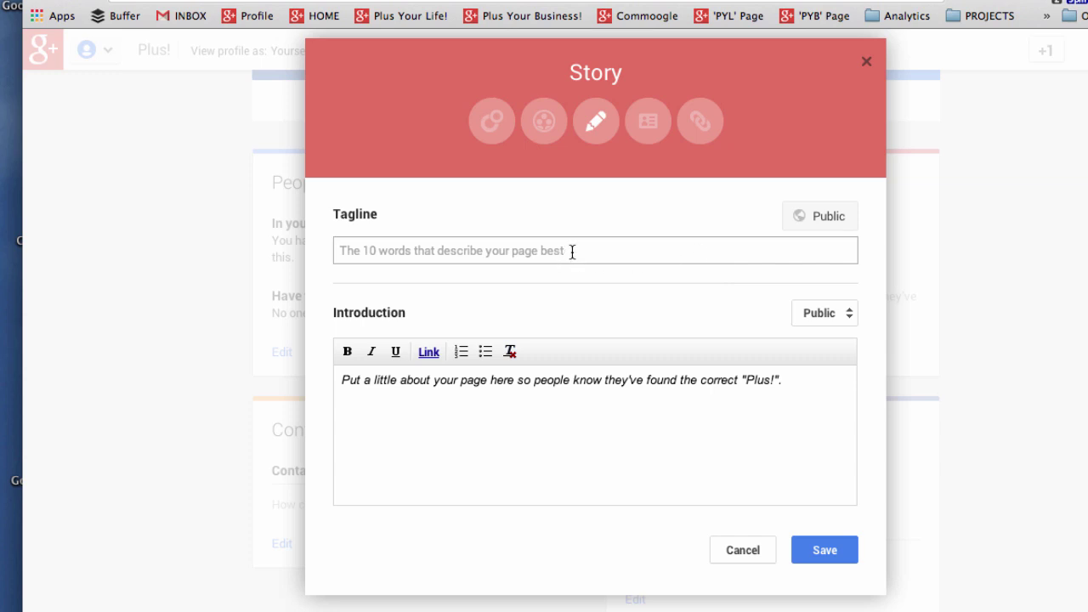
click(573, 251)
click(806, 551)
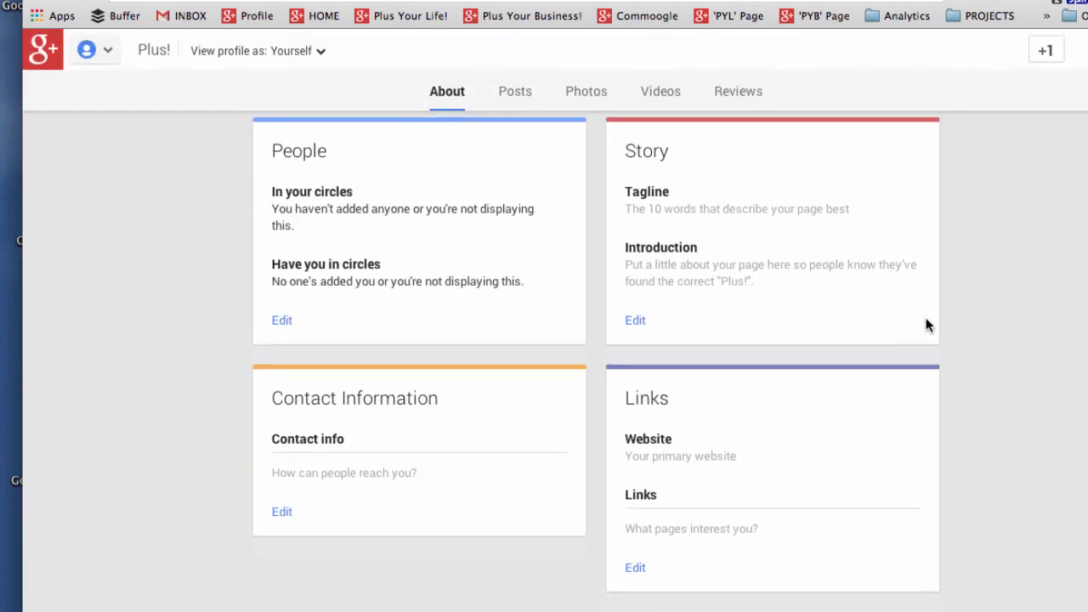
Examine the Links section's website and custom link fields, leaving them all blank
click(638, 568)
click(554, 297)
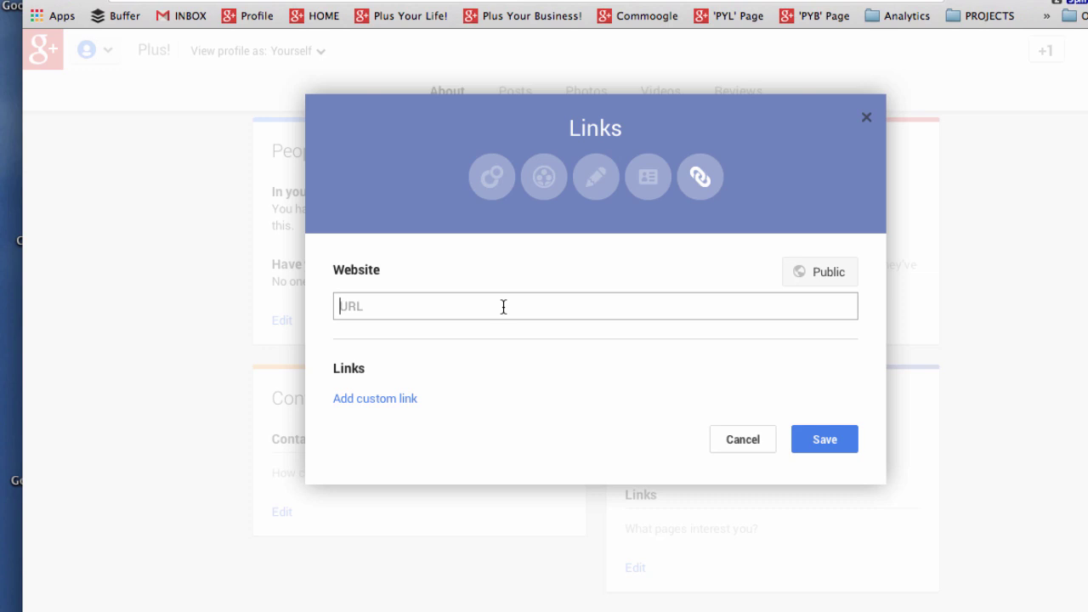
click(393, 407)
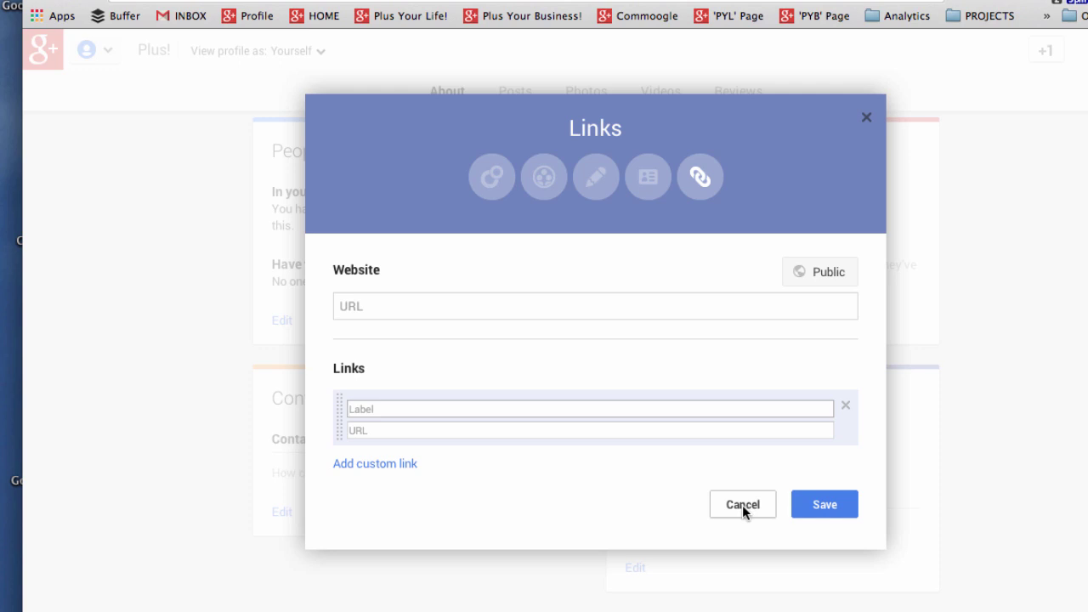
click(829, 505)
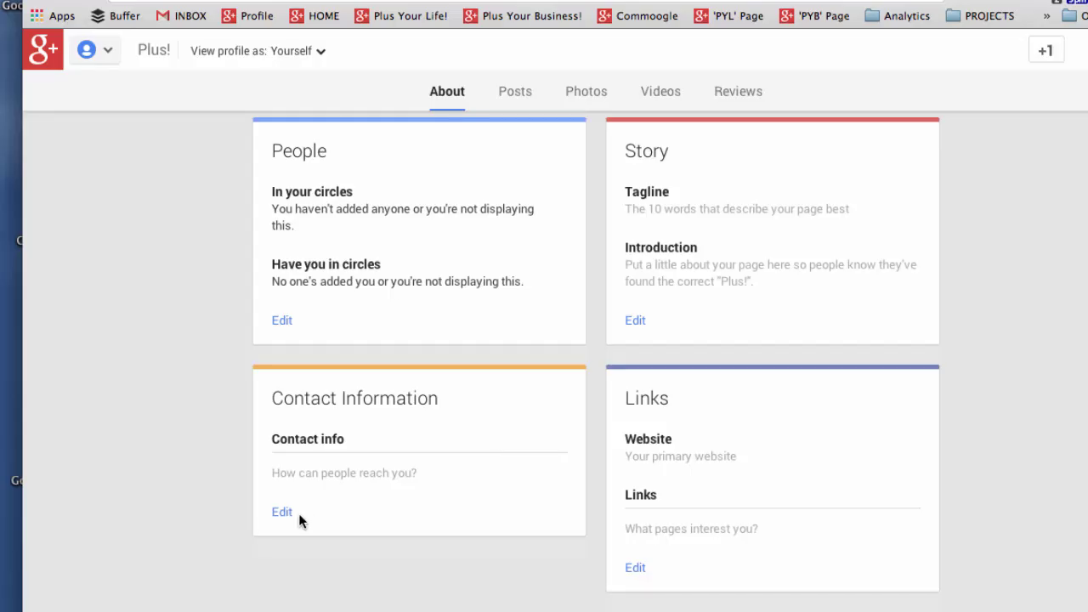
Examine the Contact Information section's contact types and visibility options without entering any contact details
click(283, 513)
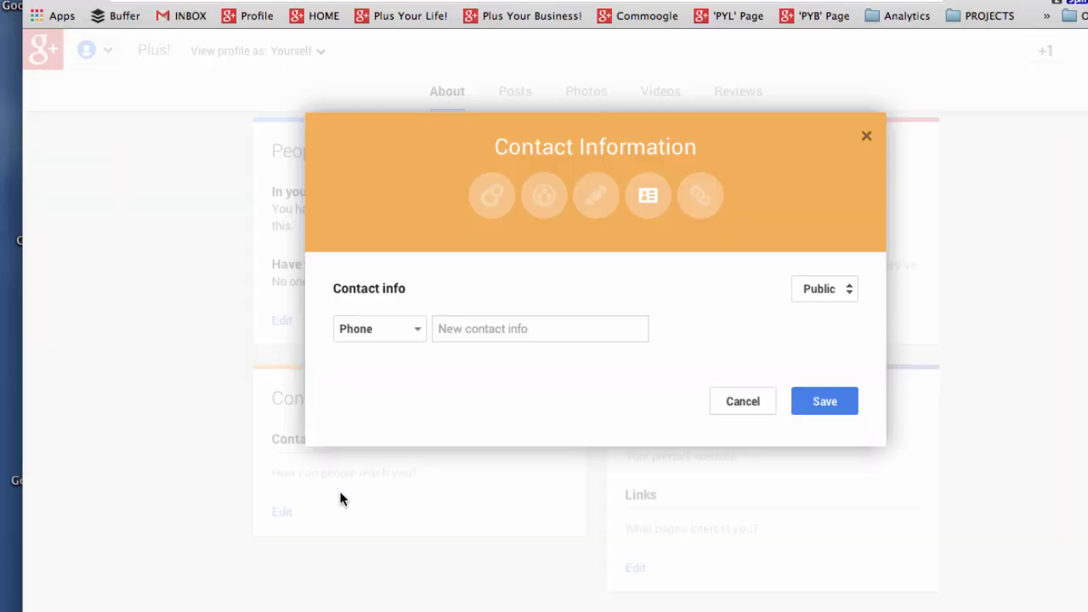
click(415, 329)
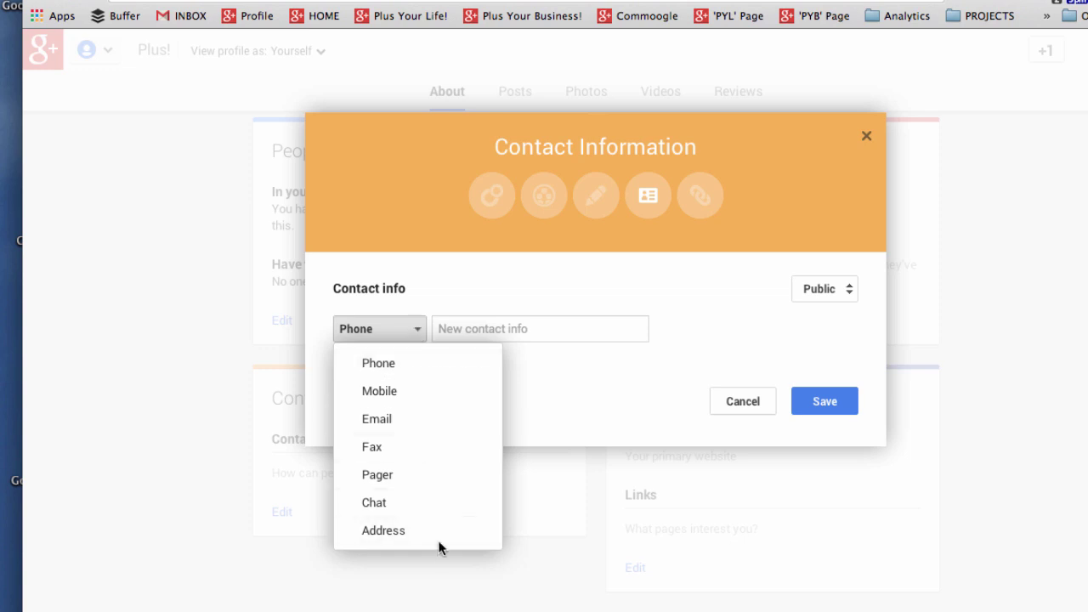
click(535, 393)
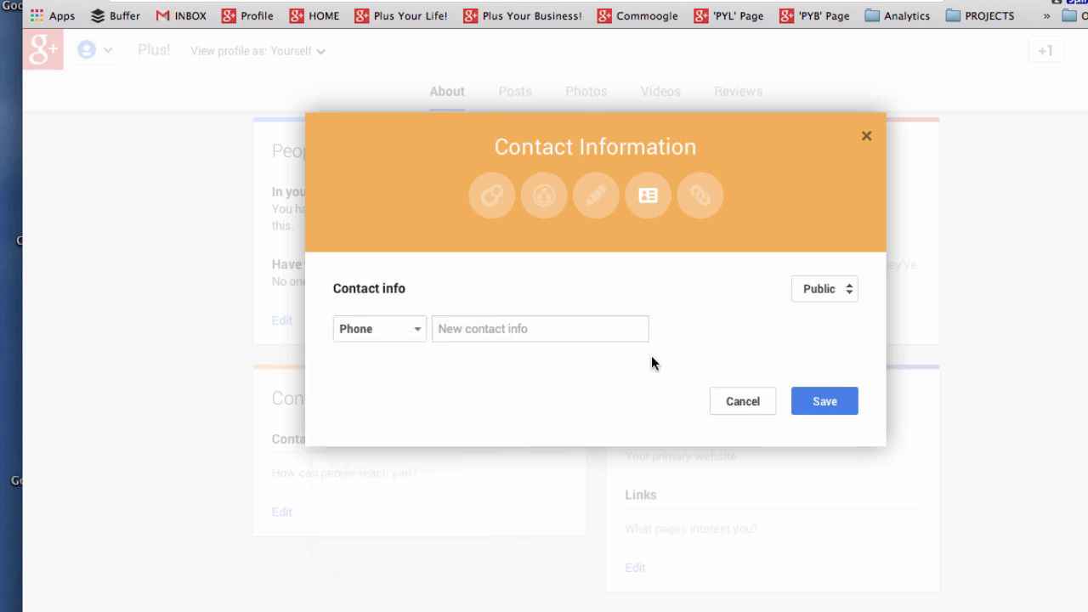
click(847, 289)
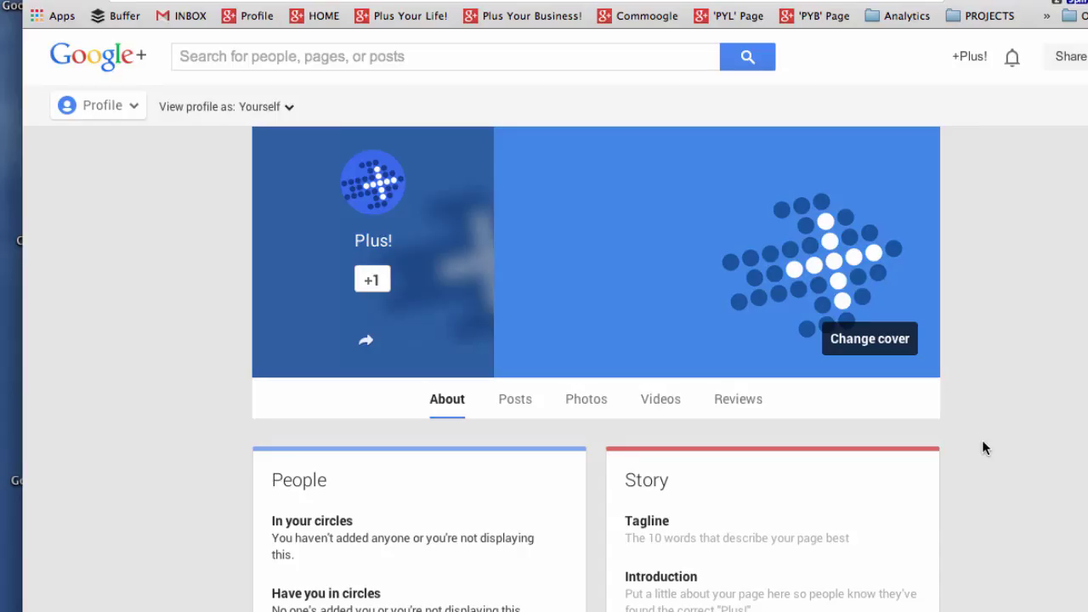
View the page's Posts section and examine the post composer's attachment and audience options, cancelling without sharing
click(516, 405)
scroll(952, 310, down, 3)
scroll(952, 308, up, 2)
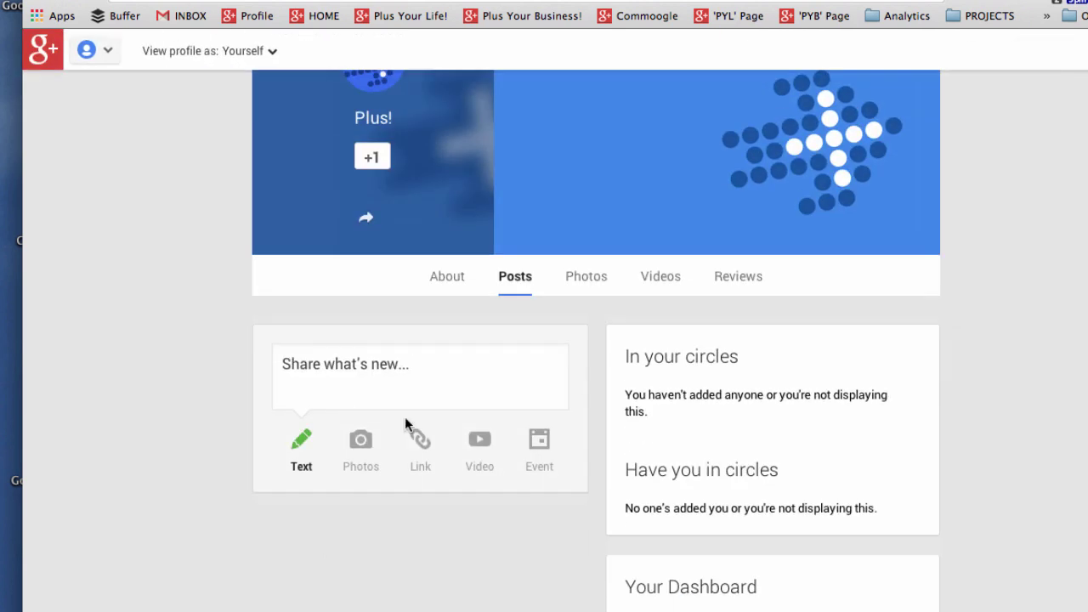
click(414, 389)
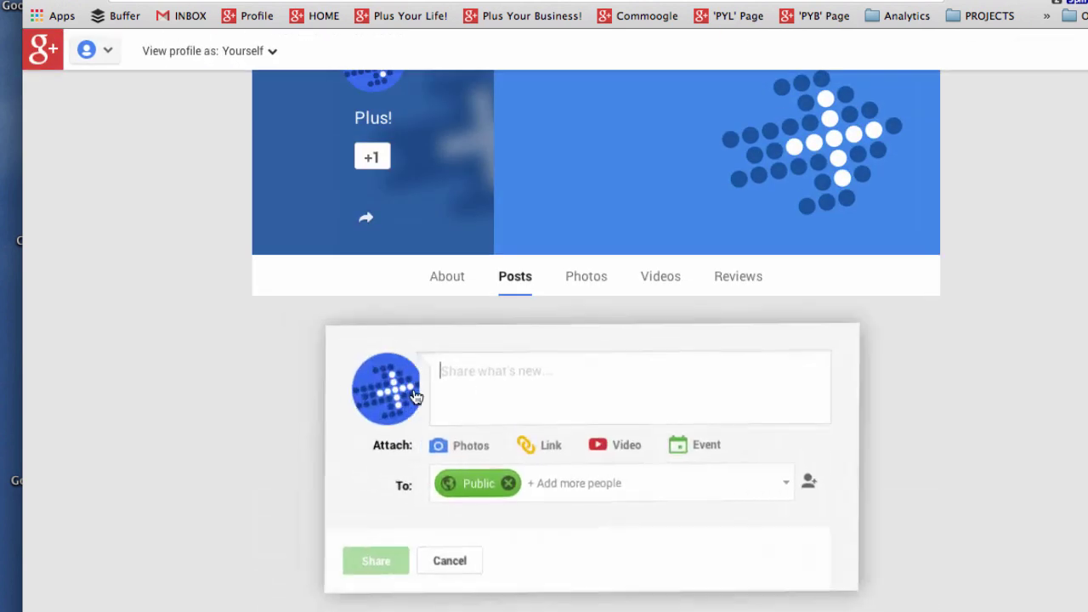
click(444, 564)
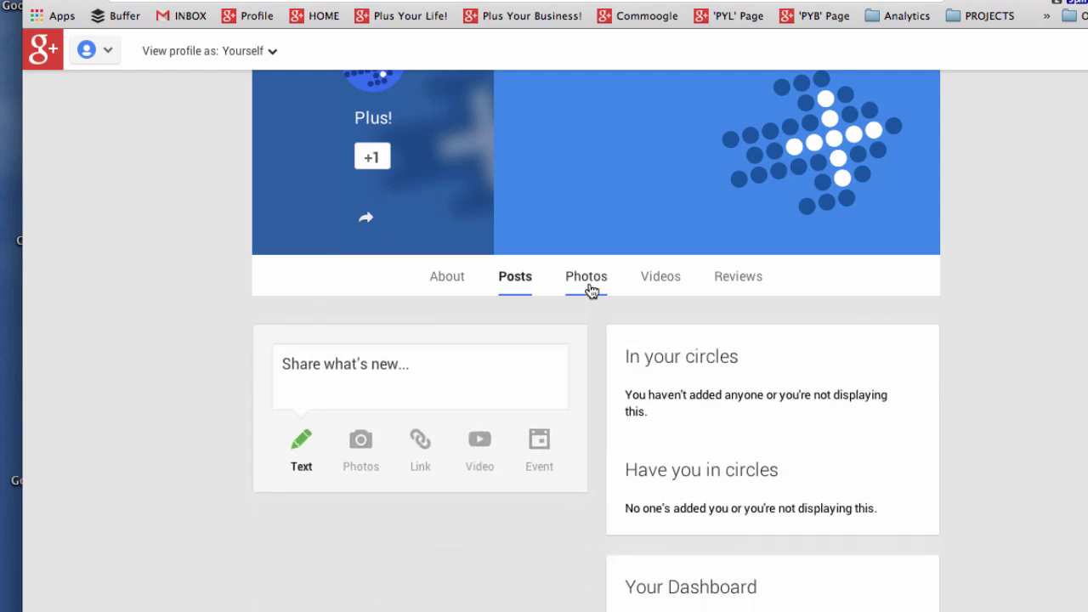
scroll(668, 288, up, 2)
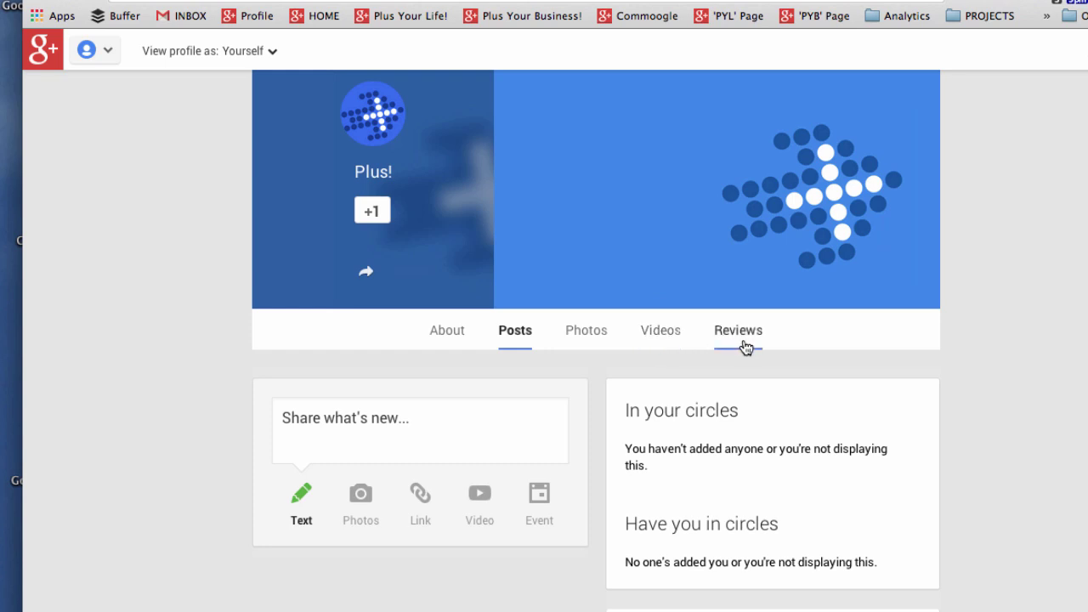
scroll(850, 342, up, 3)
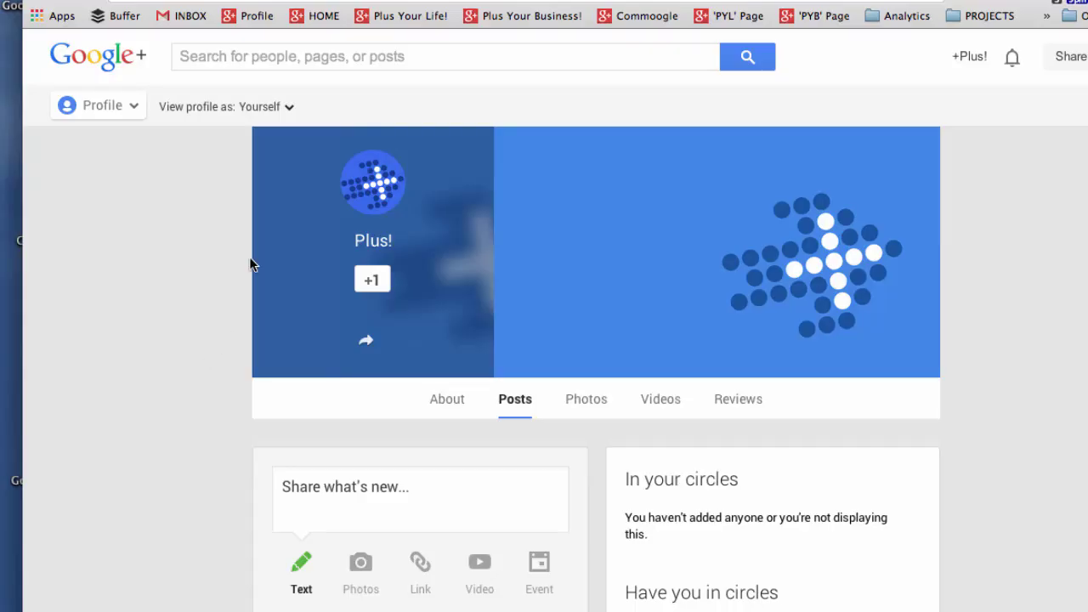
Visit the page's home stream and examine the Dashboard overview down to the card about adding managers
click(288, 107)
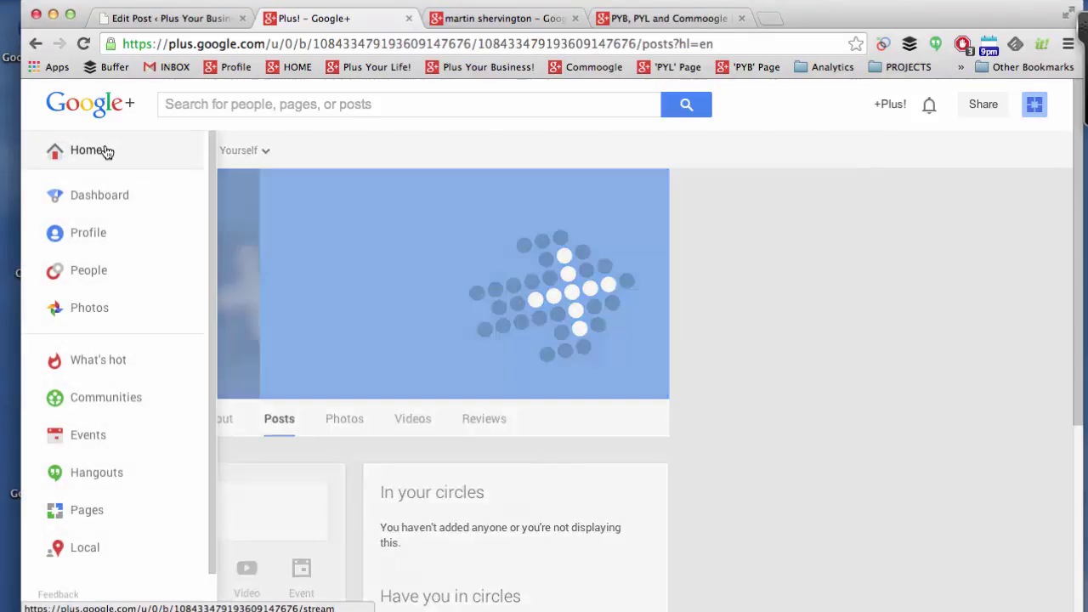
click(100, 151)
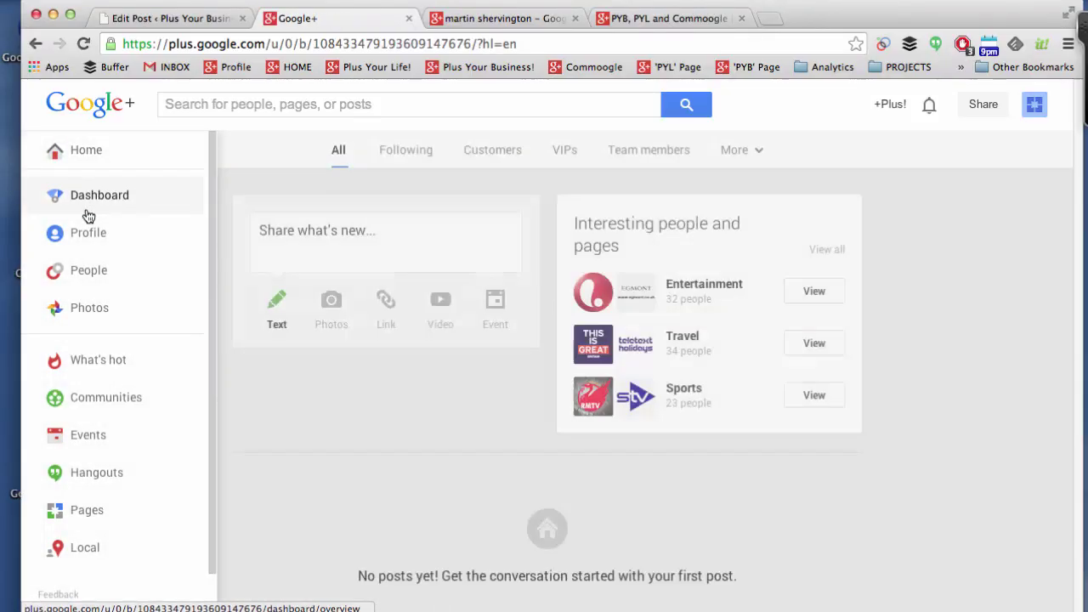
click(98, 196)
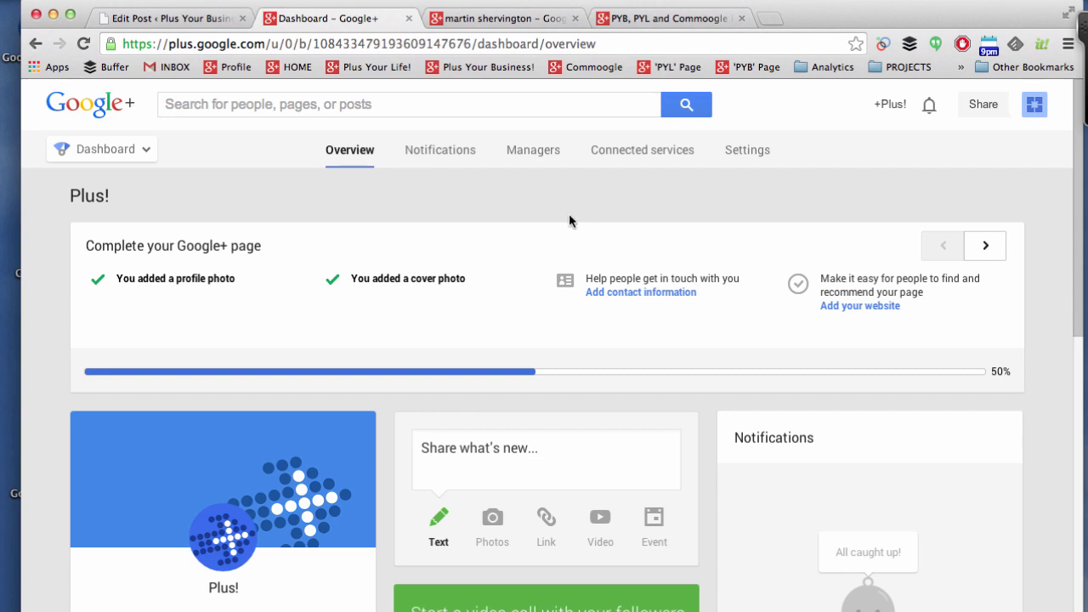
scroll(518, 199, down, 6)
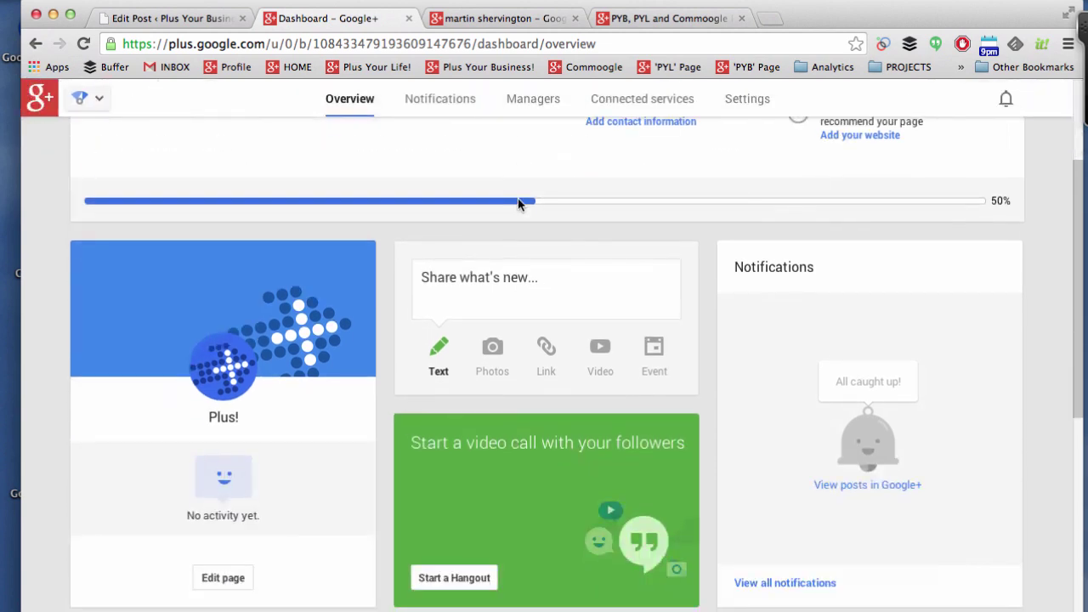
scroll(518, 204, down, 2)
scroll(518, 204, up, 2)
scroll(519, 204, down, 2)
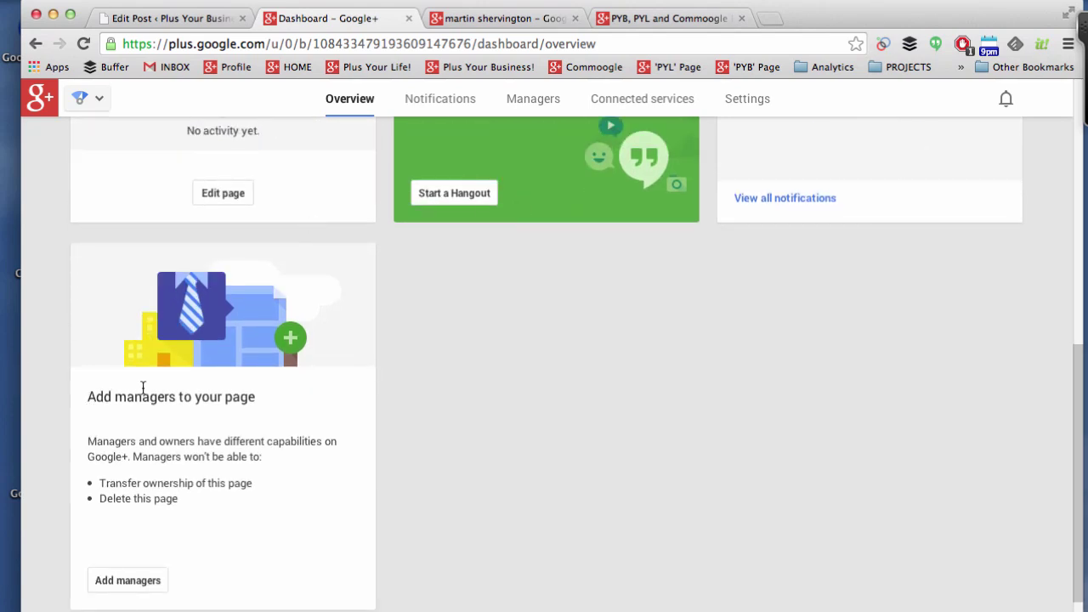
scroll(414, 419, up, 8)
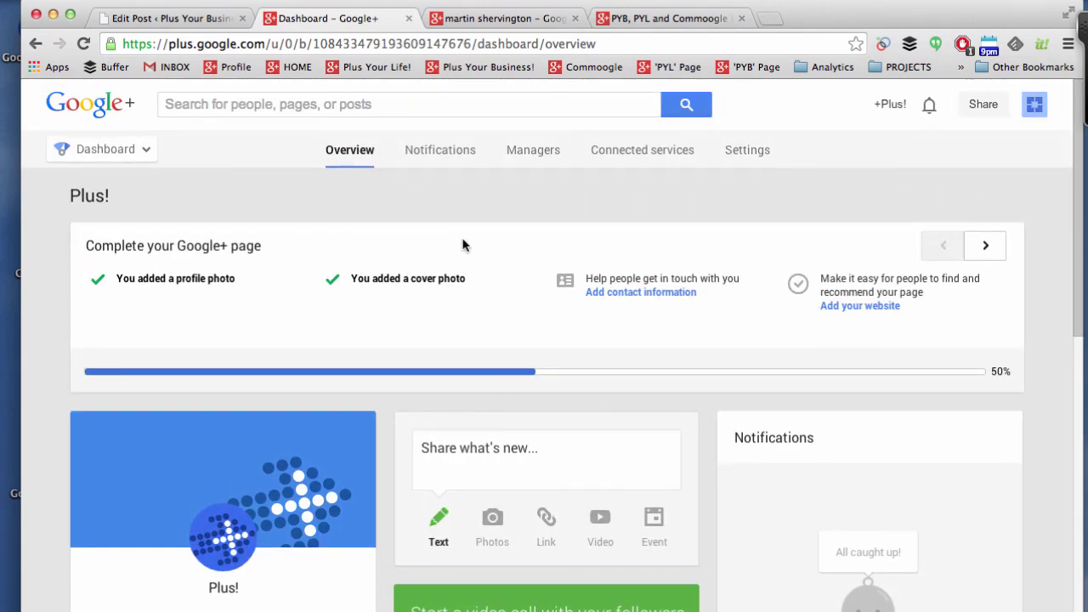
Examine the Dashboard's form for inviting new managers, including its name or email field and role choices, without inviting anyone
click(541, 158)
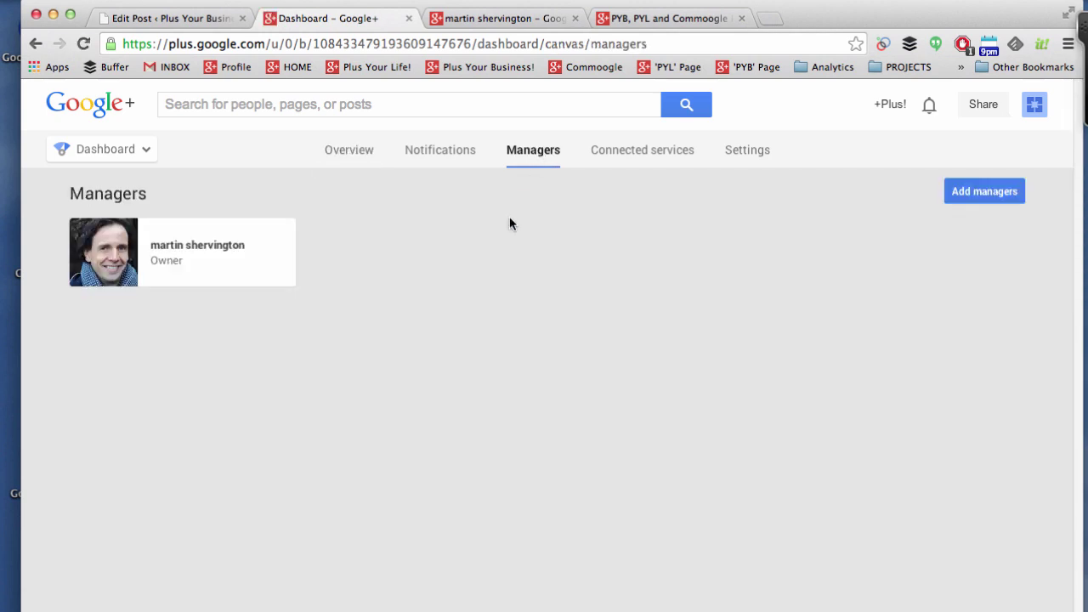
click(986, 190)
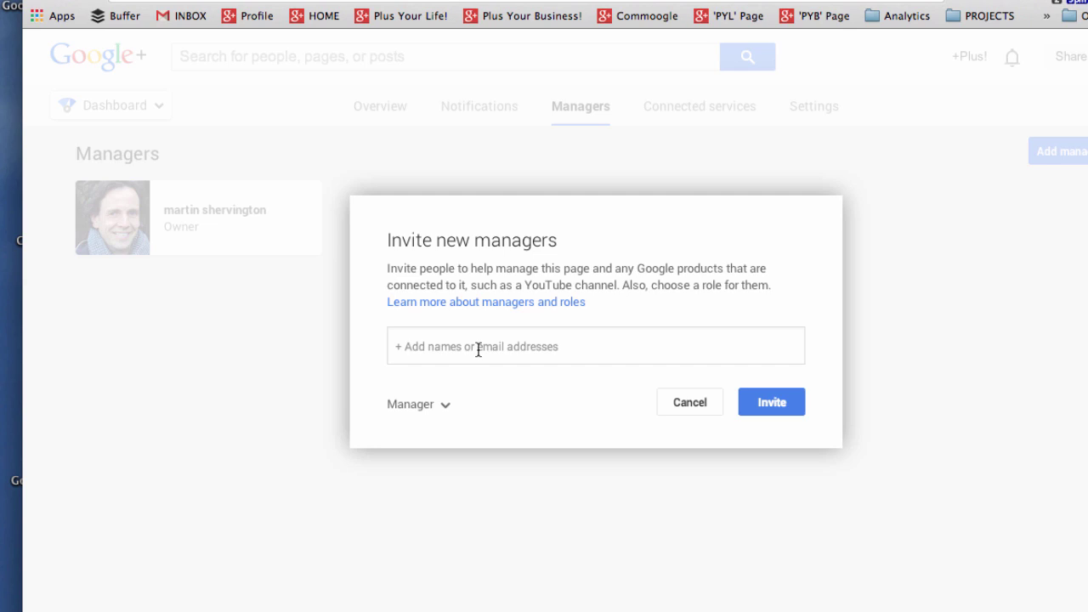
click(479, 350)
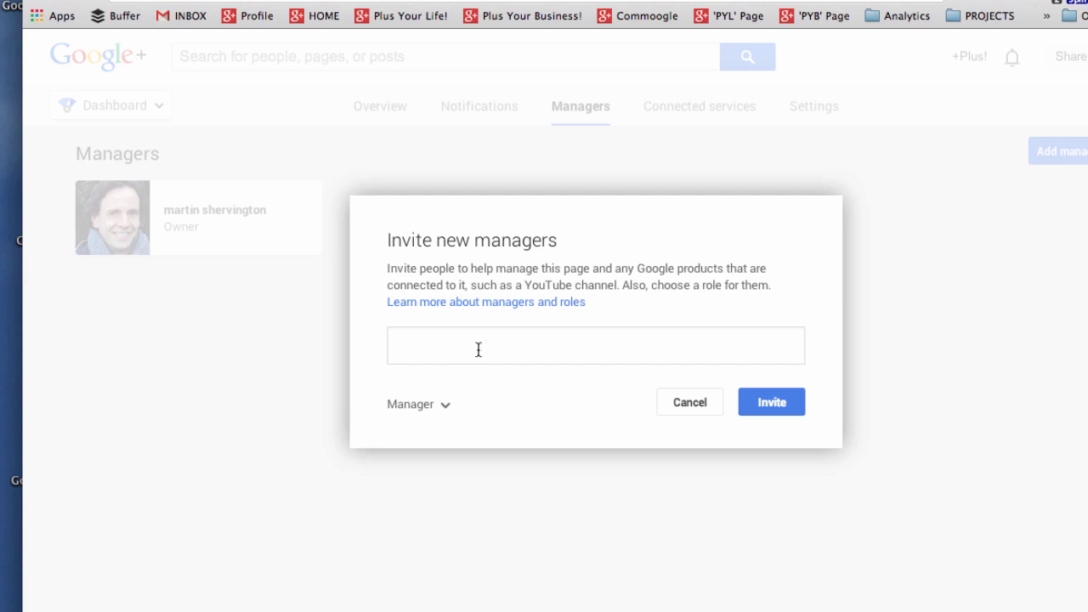
click(442, 408)
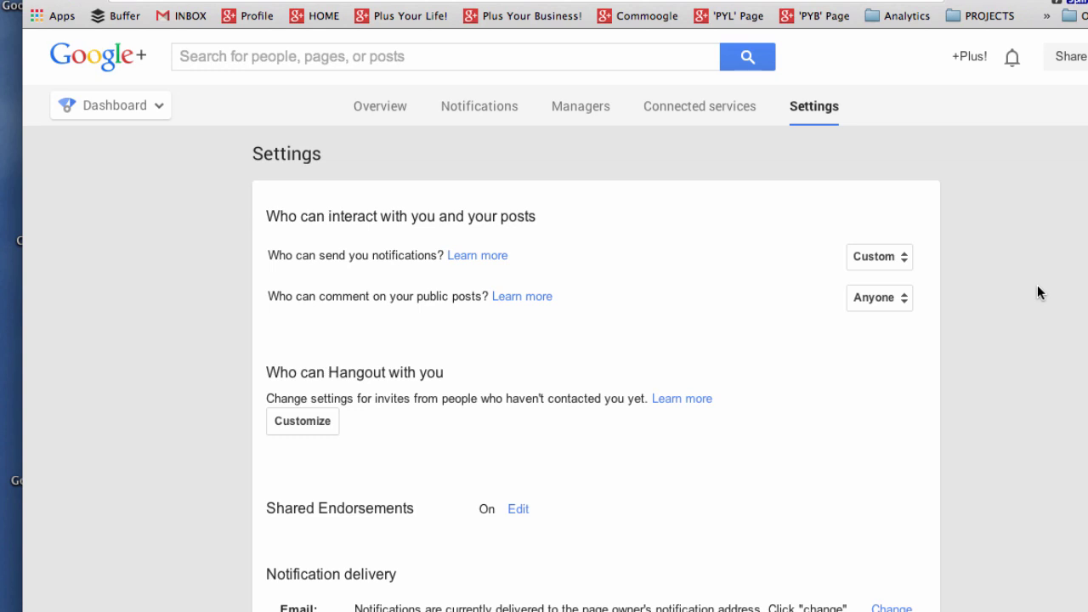
Examine the page settings' audience options for who can send notifications and who can comment on public posts
click(907, 259)
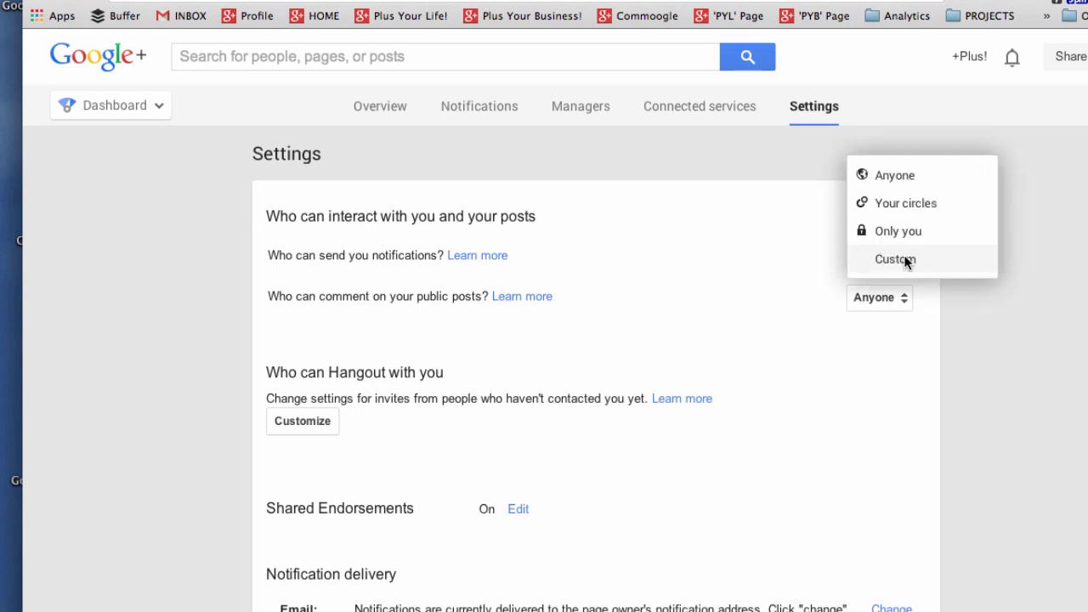
click(906, 299)
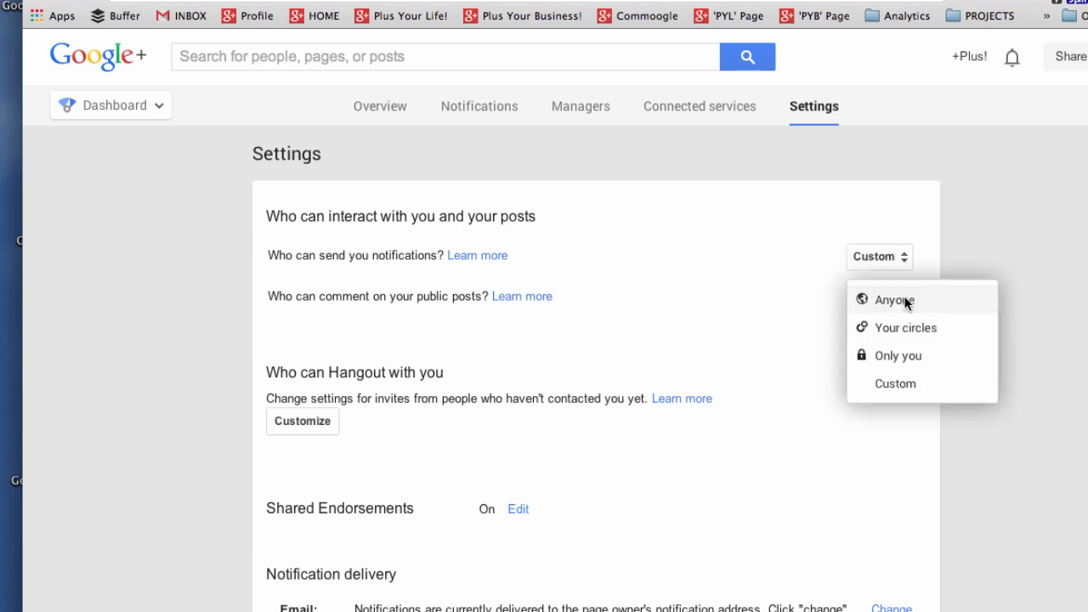